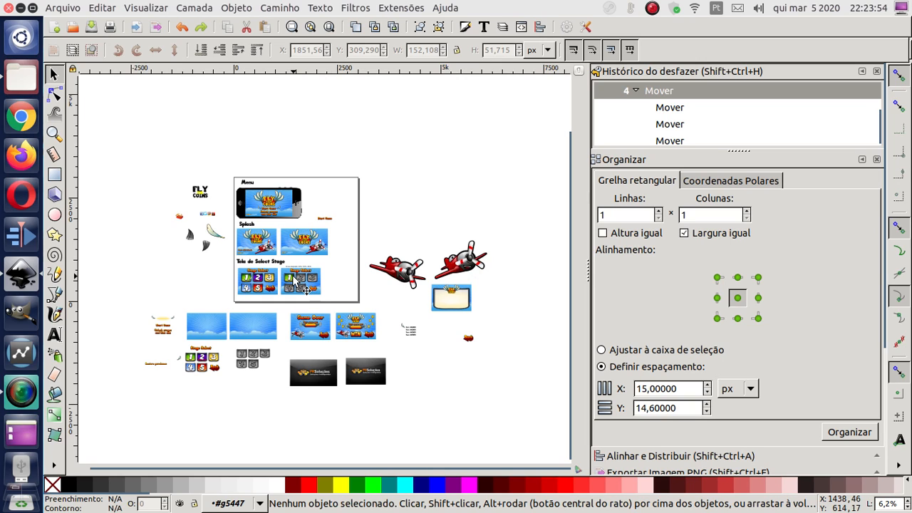
Examine the Fly for Coins menu mockup and the separate Start Game lettering beside it
{"action": "scroll", "coordinate": [363, 256], "scroll_direction": "down", "scroll_amount": 2}
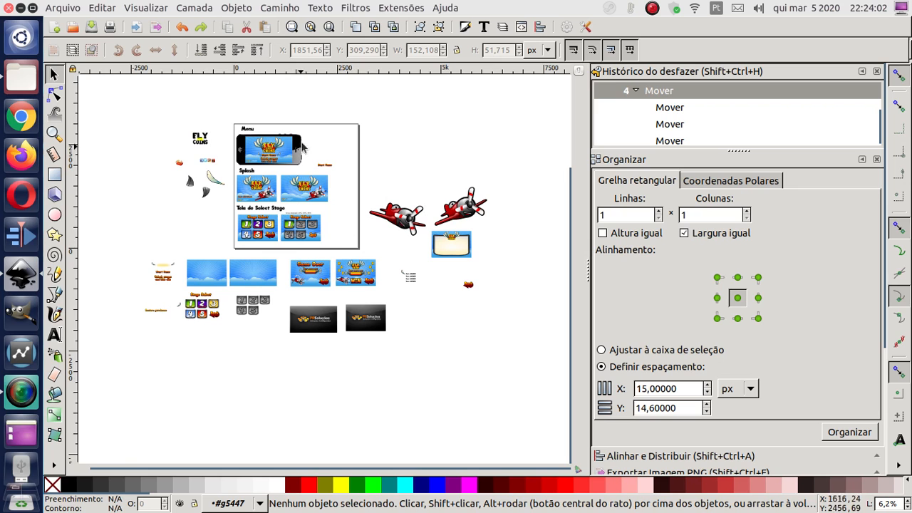
{"action": "scroll", "coordinate": [328, 168], "scroll_direction": "up", "scroll_amount": 4}
{"action": "scroll", "coordinate": [329, 165], "scroll_direction": "up", "scroll_amount": 2}
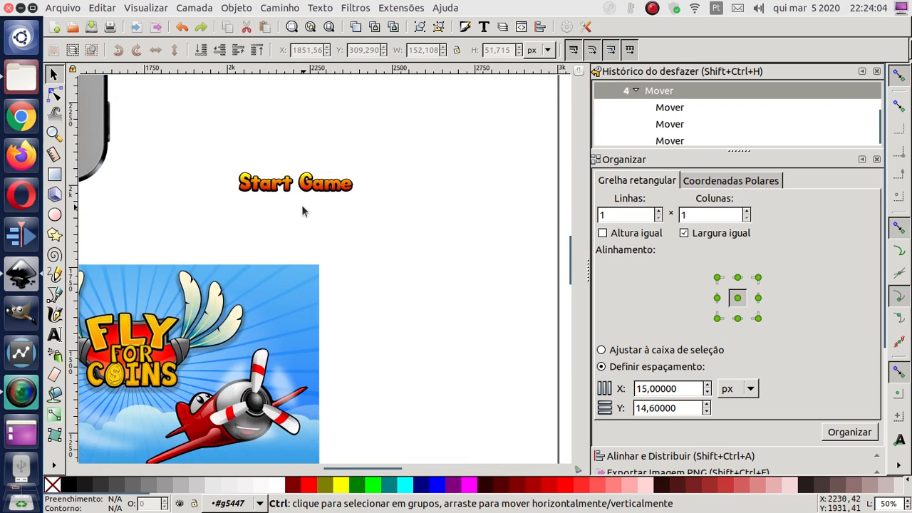
{"action": "scroll", "coordinate": [301, 214], "scroll_direction": "up", "scroll_amount": 4}
{"action": "scroll", "coordinate": [324, 307], "scroll_direction": "up", "scroll_amount": 2}
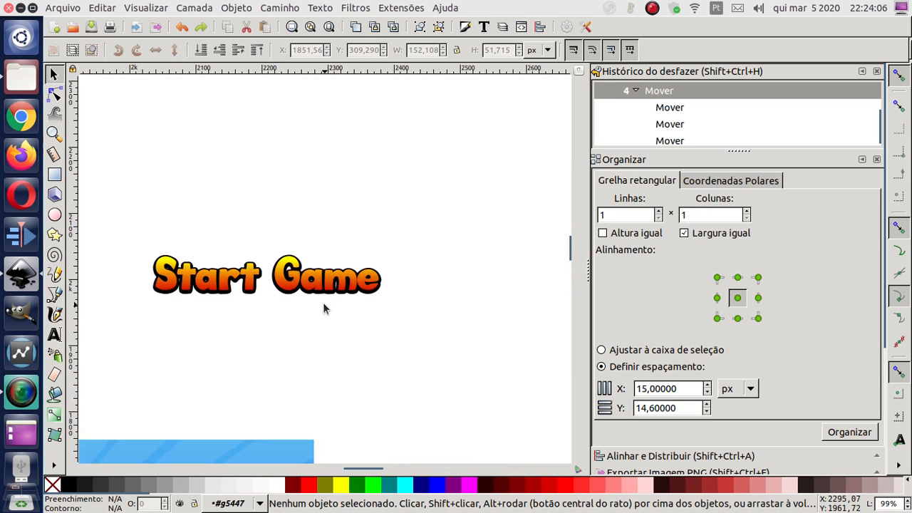
{"action": "scroll", "coordinate": [278, 295], "scroll_direction": "down", "scroll_amount": 1}
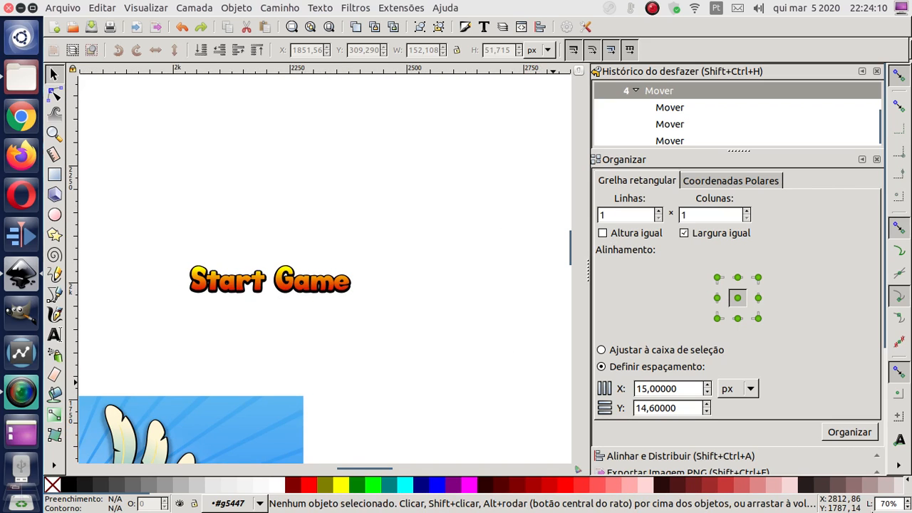
{"action": "scroll", "coordinate": [907, 503], "scroll_direction": "up", "scroll_amount": 1}
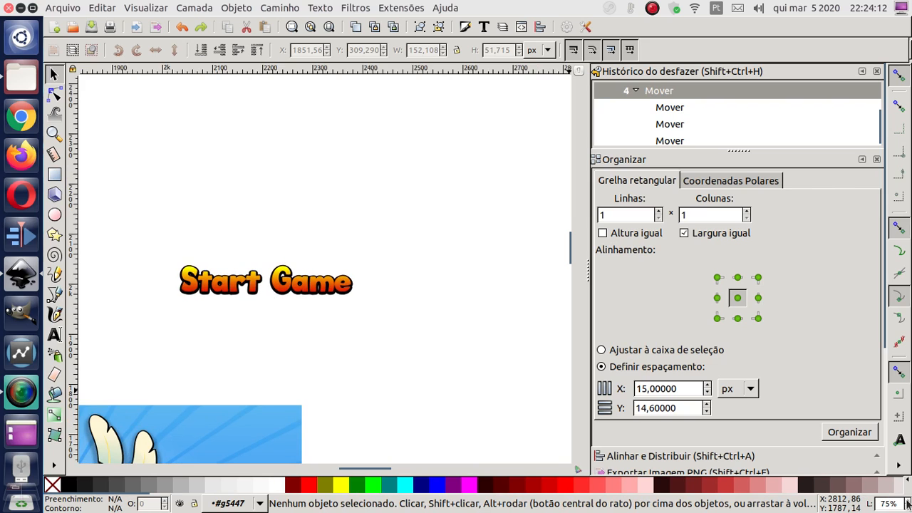
{"action": "scroll", "coordinate": [316, 264], "scroll_direction": "down", "scroll_amount": 5, "text": "ctrl"}
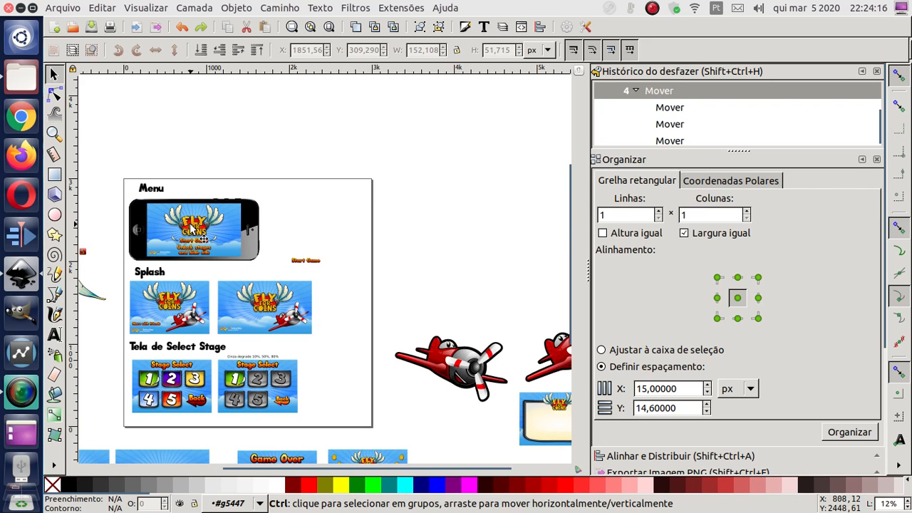
{"action": "scroll", "coordinate": [191, 228], "scroll_direction": "up", "scroll_amount": 10, "text": "ctrl"}
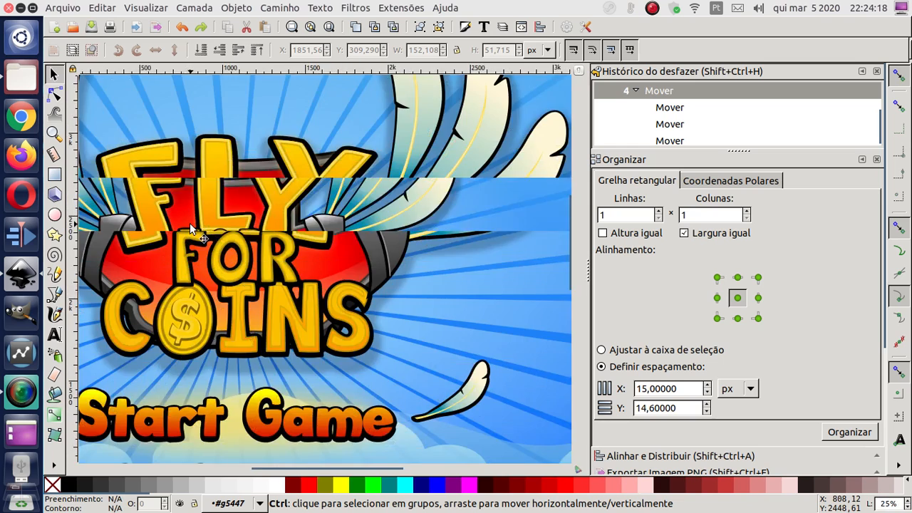
{"action": "scroll", "coordinate": [191, 228], "scroll_direction": "down", "scroll_amount": 5, "text": "ctrl"}
{"action": "scroll", "coordinate": [191, 228], "scroll_direction": "up", "scroll_amount": 3, "text": "ctrl"}
{"action": "scroll", "coordinate": [191, 228], "scroll_direction": "down", "scroll_amount": 6, "text": "ctrl"}
{"action": "scroll", "coordinate": [191, 229], "scroll_direction": "up", "scroll_amount": 2, "text": "ctrl"}
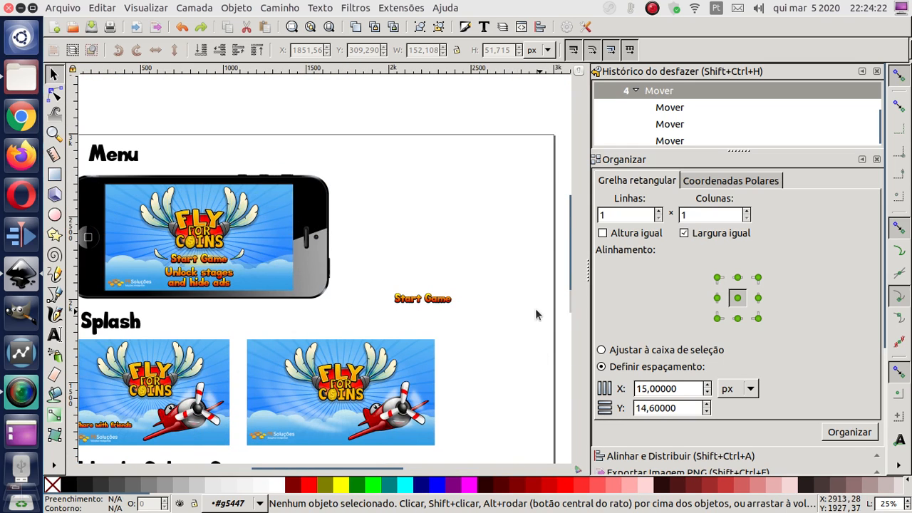
Select the separate Start Game lettering and examine its gradient fill and dark outline up close
{"action": "scroll", "coordinate": [443, 311], "scroll_direction": "up", "scroll_amount": 4, "text": "ctrl"}
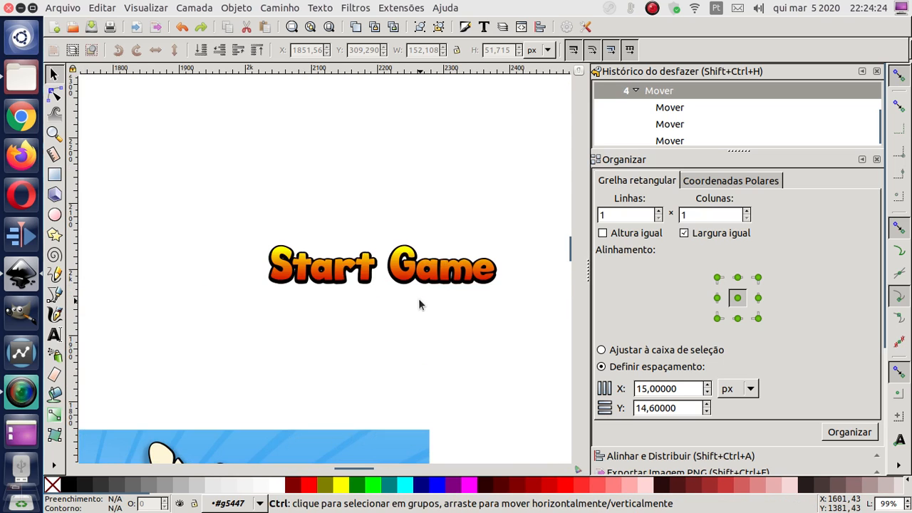
{"action": "scroll", "coordinate": [417, 305], "scroll_direction": "up", "scroll_amount": 1}
{"action": "left_click", "coordinate": [283, 279]}
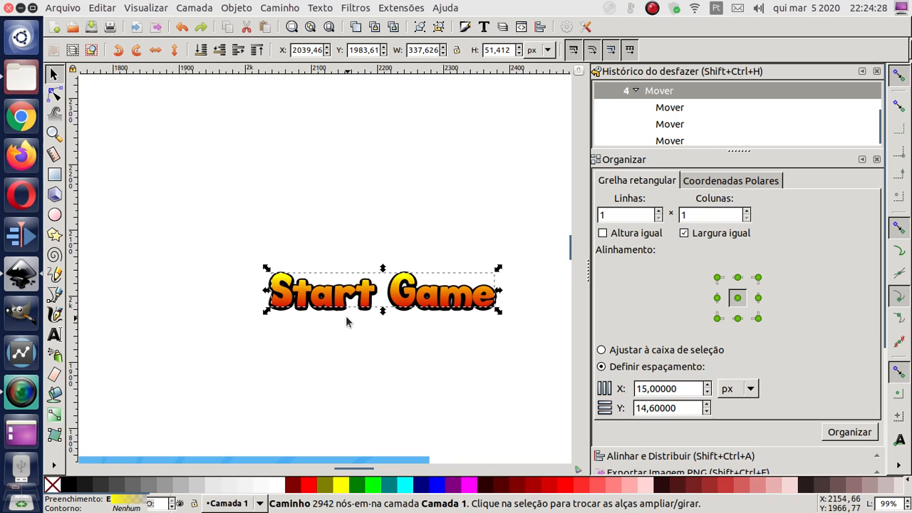
{"action": "key", "text": "ctrl"}
{"action": "scroll", "coordinate": [369, 302], "scroll_direction": "down", "scroll_amount": 3, "text": "ctrl"}
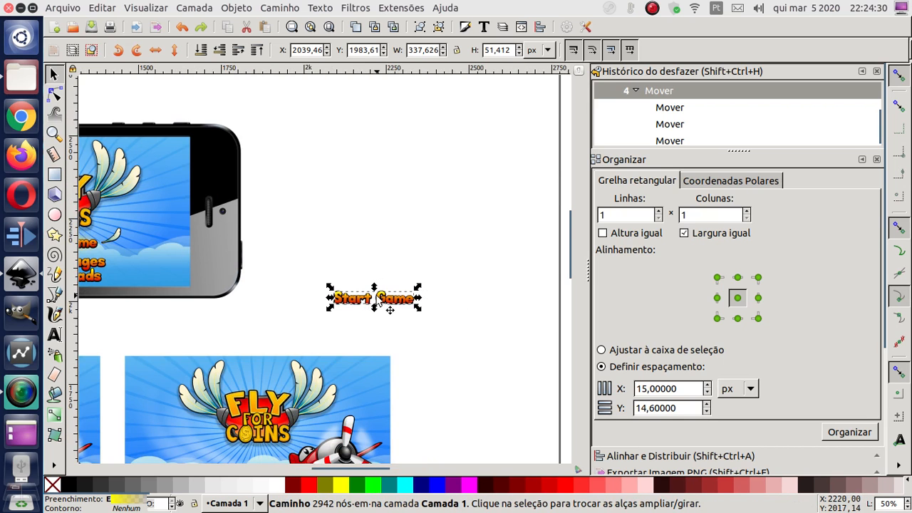
{"action": "scroll", "coordinate": [377, 297], "scroll_direction": "up", "scroll_amount": 2, "text": "ctrl"}
{"action": "scroll", "coordinate": [377, 301], "scroll_direction": "up", "scroll_amount": 1, "text": "ctrl"}
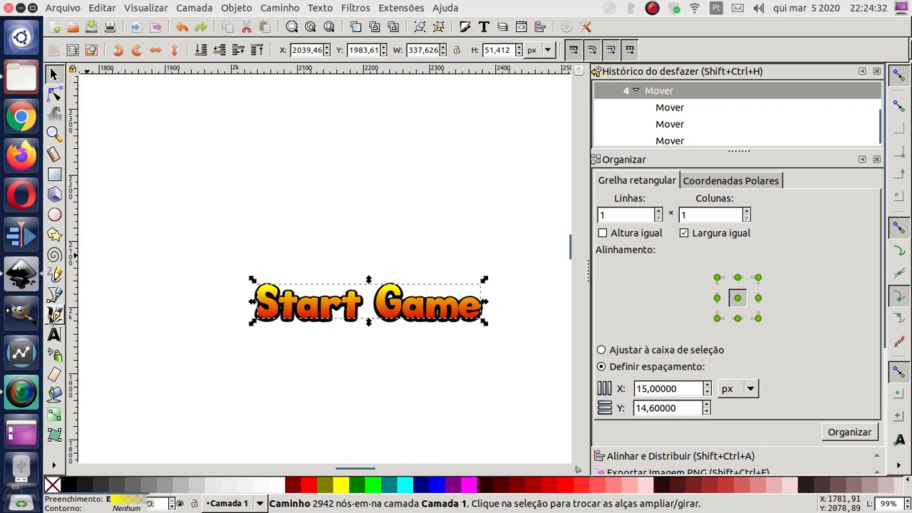
{"action": "scroll", "coordinate": [256, 221], "scroll_direction": "down", "scroll_amount": 5, "text": "ctrl"}
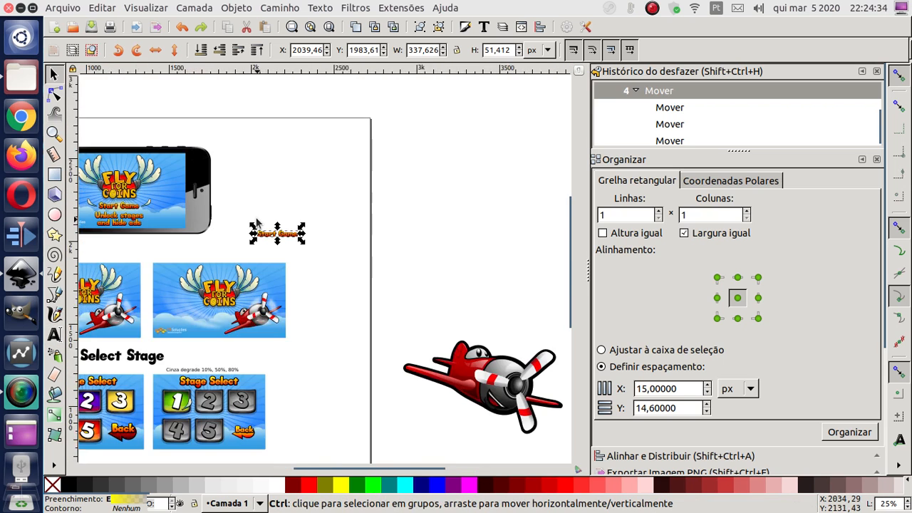
{"action": "scroll", "coordinate": [256, 224], "scroll_direction": "up", "scroll_amount": 2, "text": "ctrl"}
Add the text "CREDITS" in the empty area above the separate Start Game lettering
{"action": "left_click", "coordinate": [54, 334]}
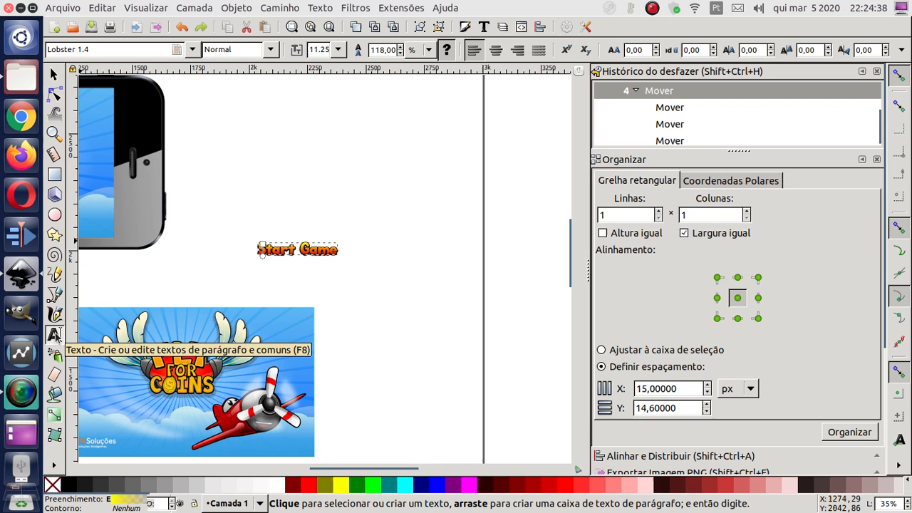
{"action": "left_click", "coordinate": [265, 178]}
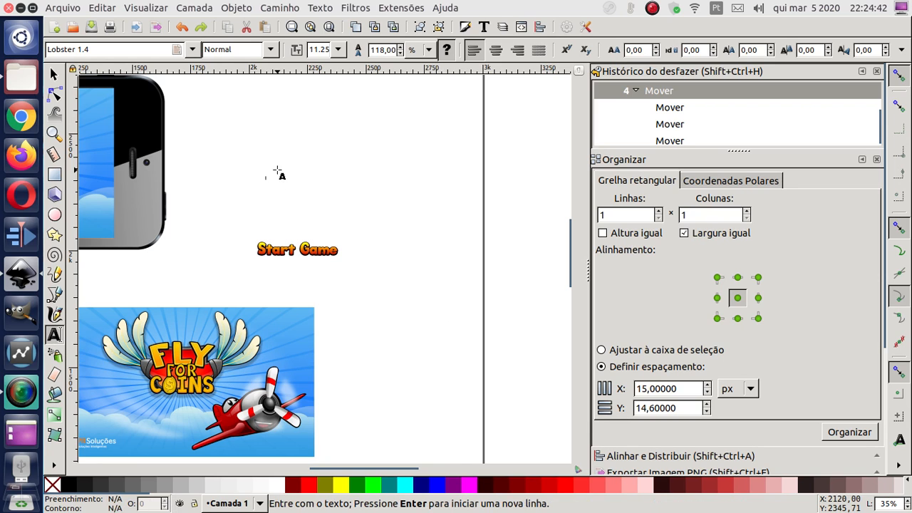
{"action": "scroll", "coordinate": [275, 175], "scroll_direction": "up", "scroll_amount": 3}
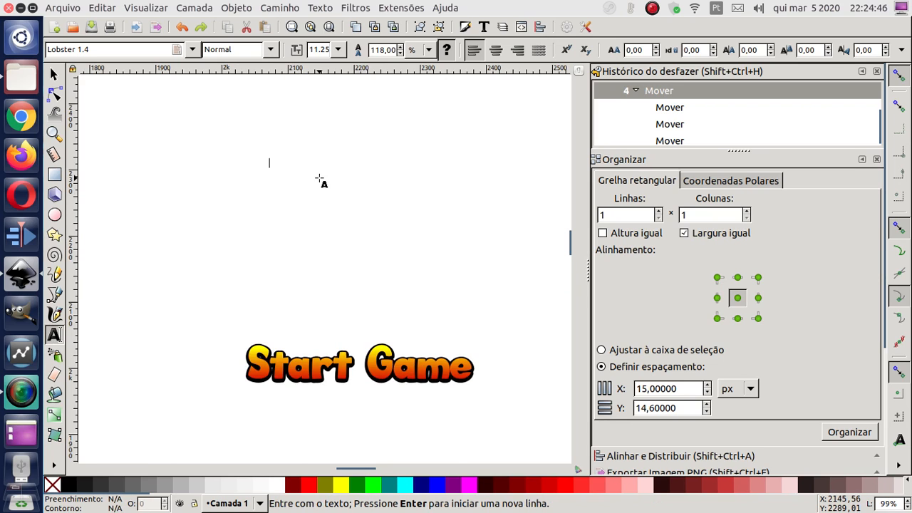
{"action": "type", "text": "CRE"}
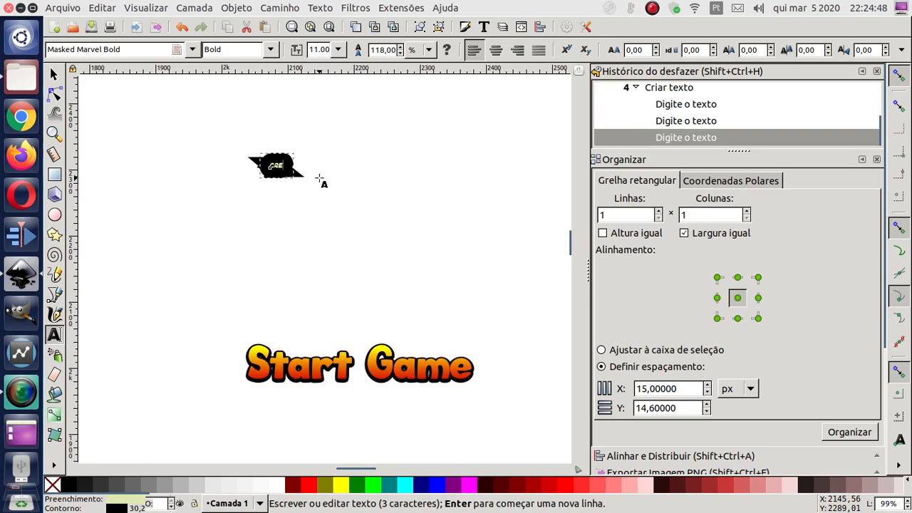
{"action": "type", "text": "DITS"}
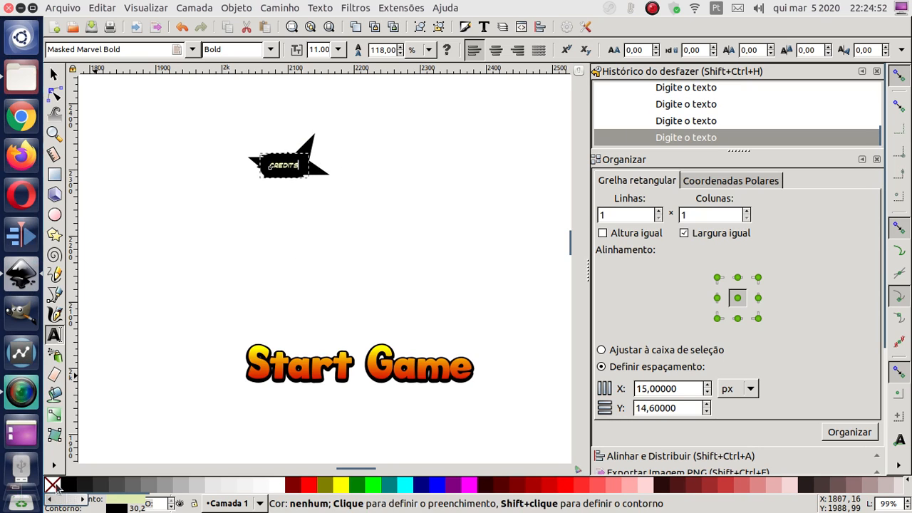
Scale the CREDITS text up proportionally to about 263 px wide and move it down to just above Start Game
{"action": "left_click", "coordinate": [54, 74]}
{"action": "key", "text": "ctrl"}
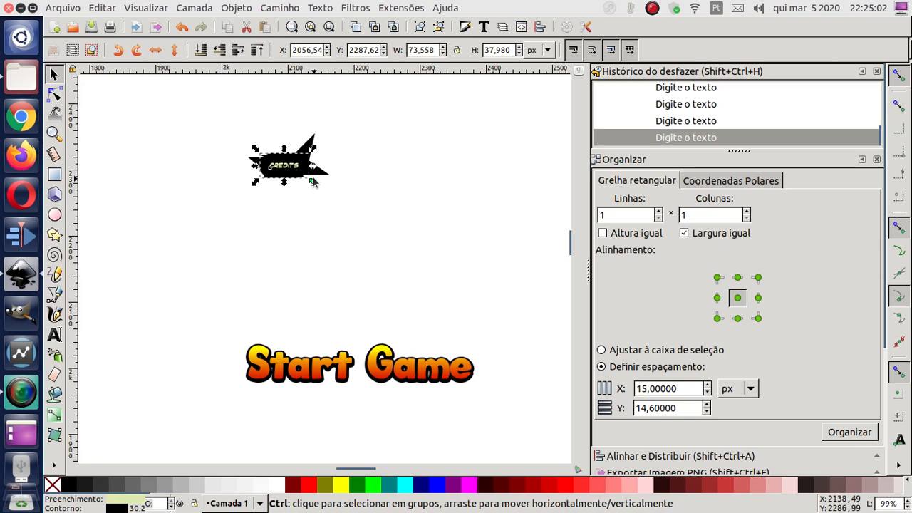
{"action": "left_click_drag", "start_coordinate": [311, 181], "coordinate": [503, 241]}
{"action": "left_click_drag", "start_coordinate": [343, 185], "coordinate": [343, 275]}
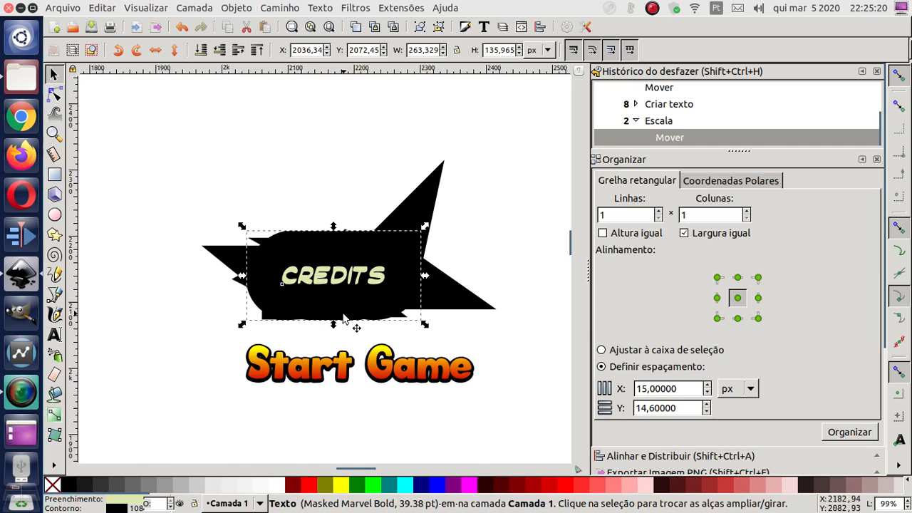
{"action": "left_click", "coordinate": [184, 320]}
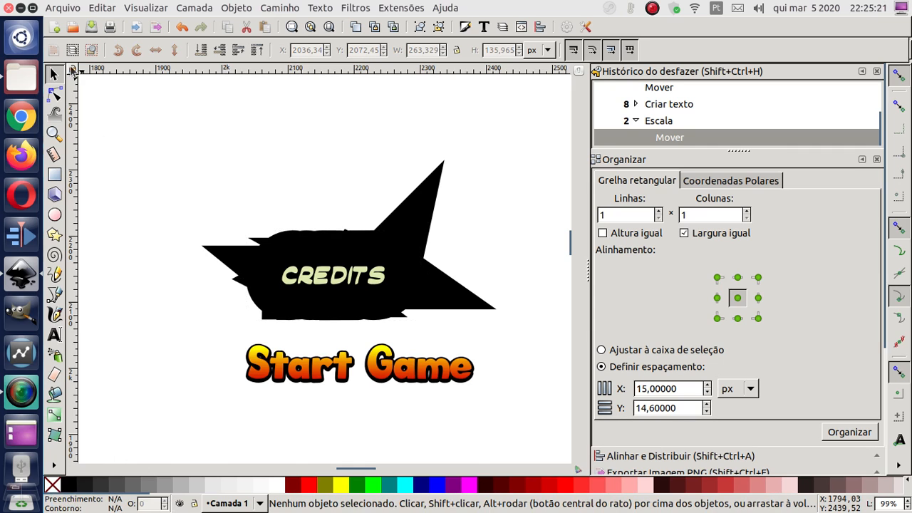
Give the CREDITS text a black fill and remove its outline
{"action": "left_click", "coordinate": [359, 271]}
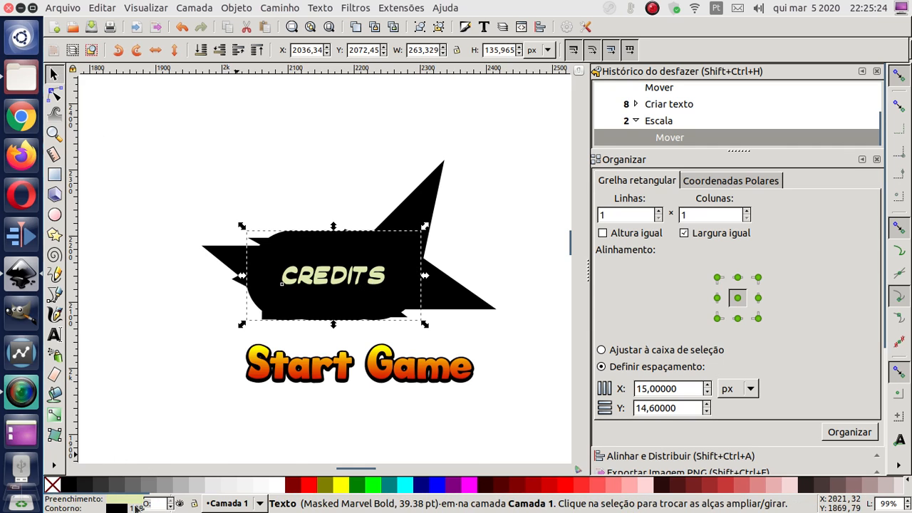
{"action": "left_click", "coordinate": [69, 486]}
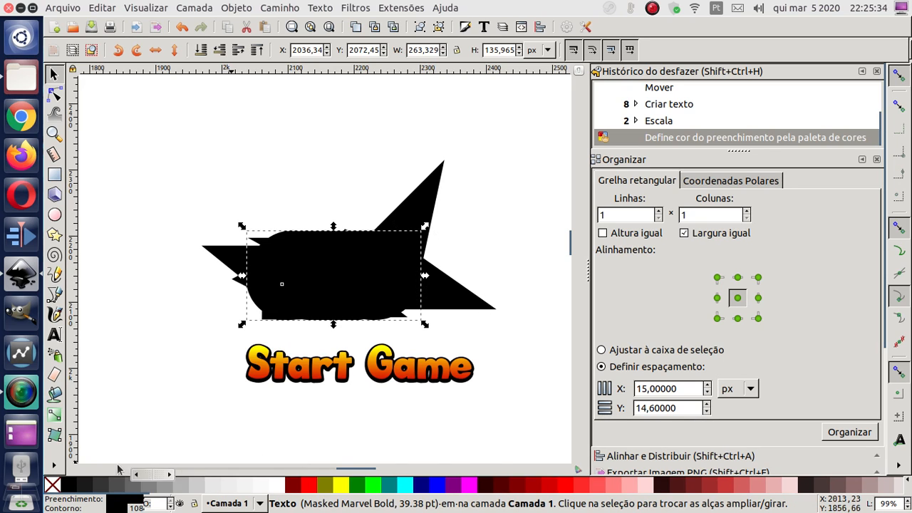
{"action": "left_click", "coordinate": [306, 257]}
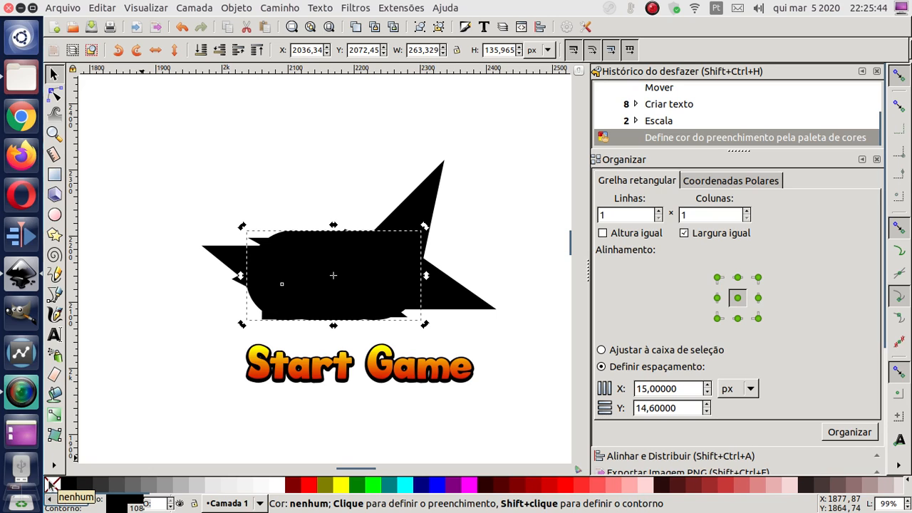
{"action": "key", "text": "shift"}
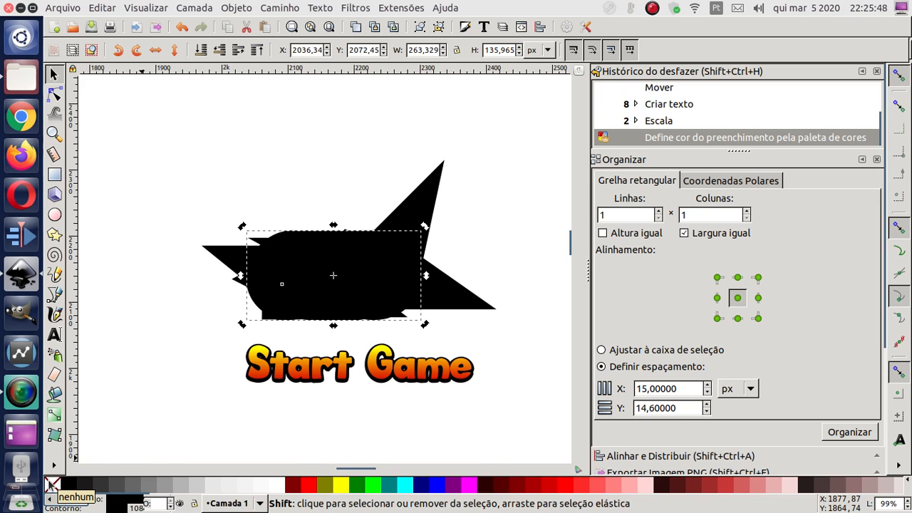
{"action": "left_click", "coordinate": [52, 484], "text": "shift"}
{"action": "left_click", "coordinate": [308, 342]}
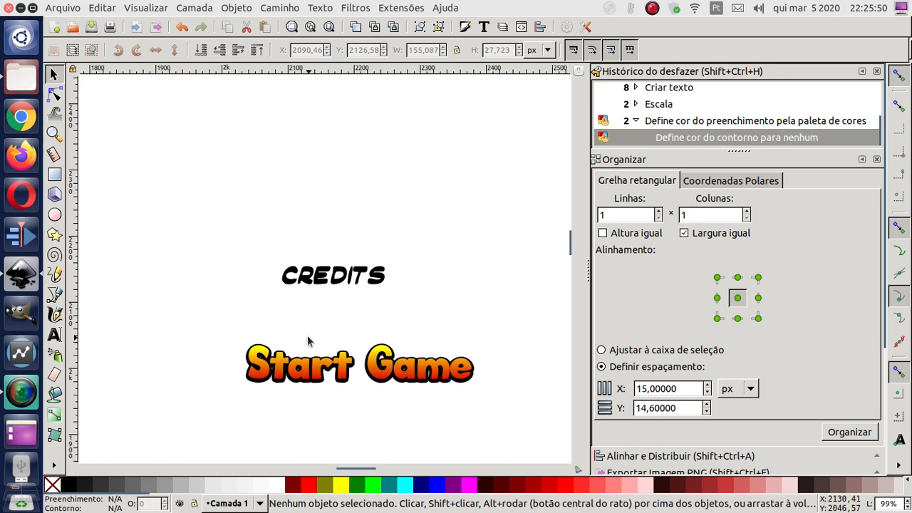
Enlarge the CREDITS text to about 305 px wide and center it roughly above the Start Game lettering
{"action": "left_click", "coordinate": [341, 276]}
{"action": "left_click_drag", "start_coordinate": [387, 288], "coordinate": [489, 333]}
{"action": "left_click_drag", "start_coordinate": [431, 304], "coordinate": [405, 303]}
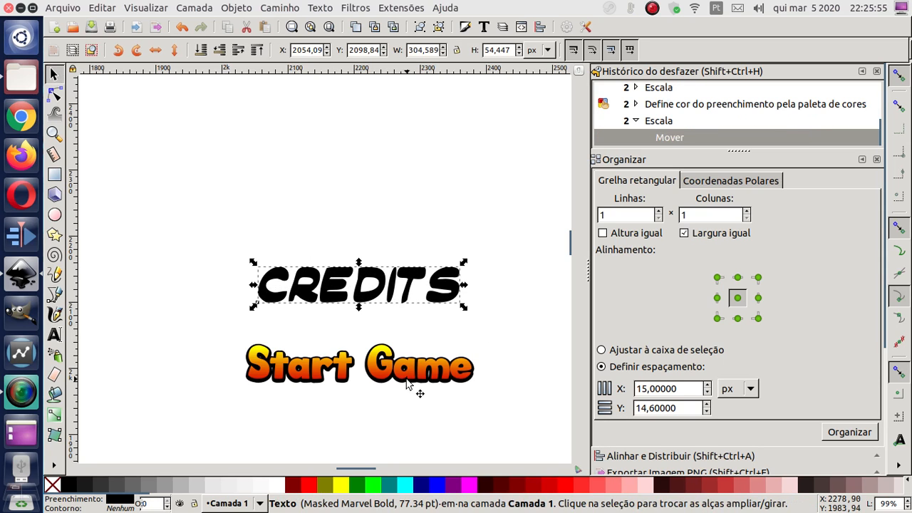
Change the font of the CREDITS text to Big_Bottom_Cartoon
{"action": "left_click", "coordinate": [386, 288]}
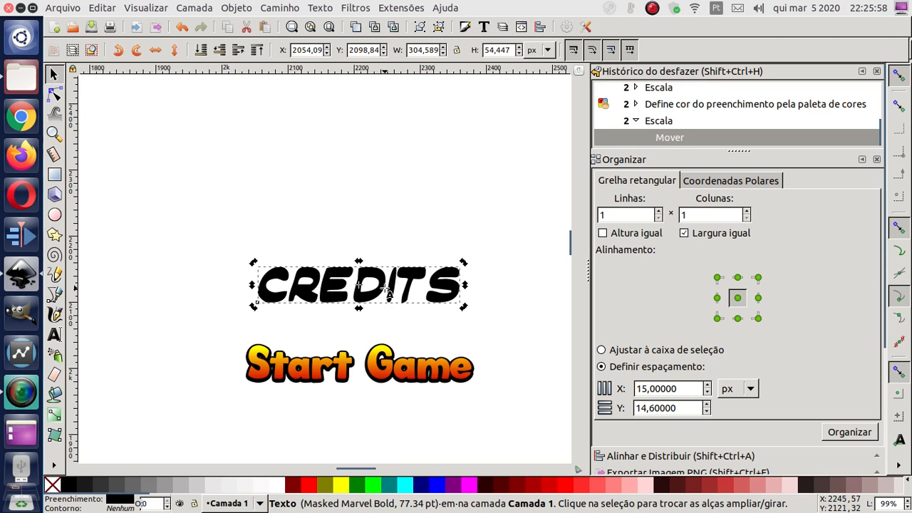
{"action": "double_click", "coordinate": [386, 288]}
{"action": "left_click", "coordinate": [386, 287]}
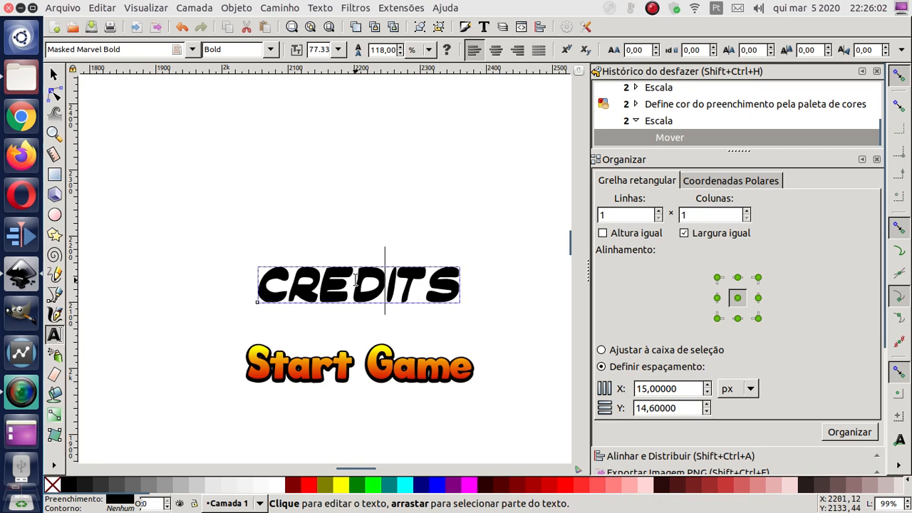
{"action": "left_click", "coordinate": [192, 49]}
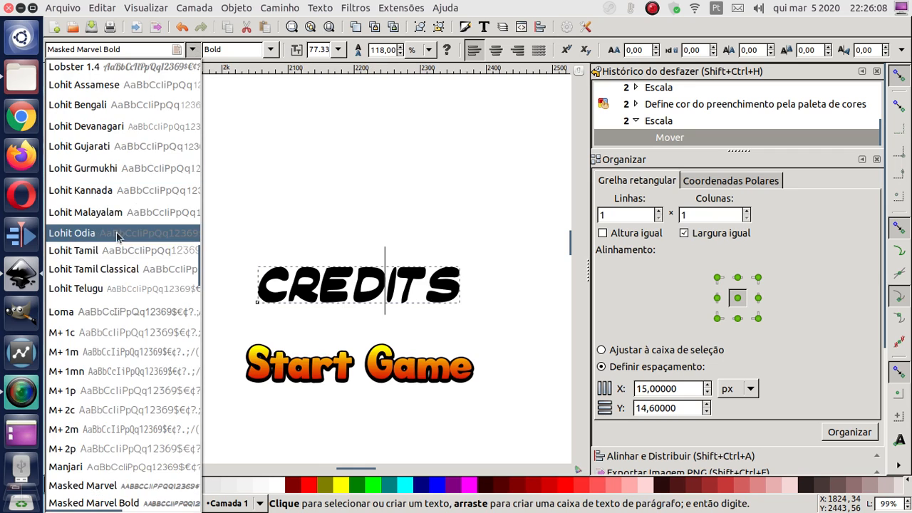
{"action": "scroll", "coordinate": [118, 238], "scroll_direction": "up", "scroll_amount": 15}
{"action": "scroll", "coordinate": [119, 241], "scroll_direction": "up", "scroll_amount": 10}
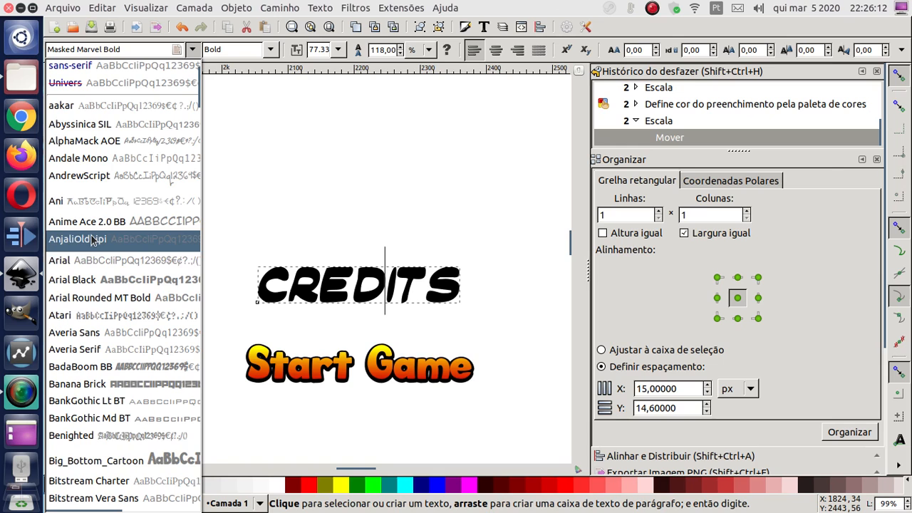
{"action": "scroll", "coordinate": [82, 257], "scroll_direction": "down", "scroll_amount": 3}
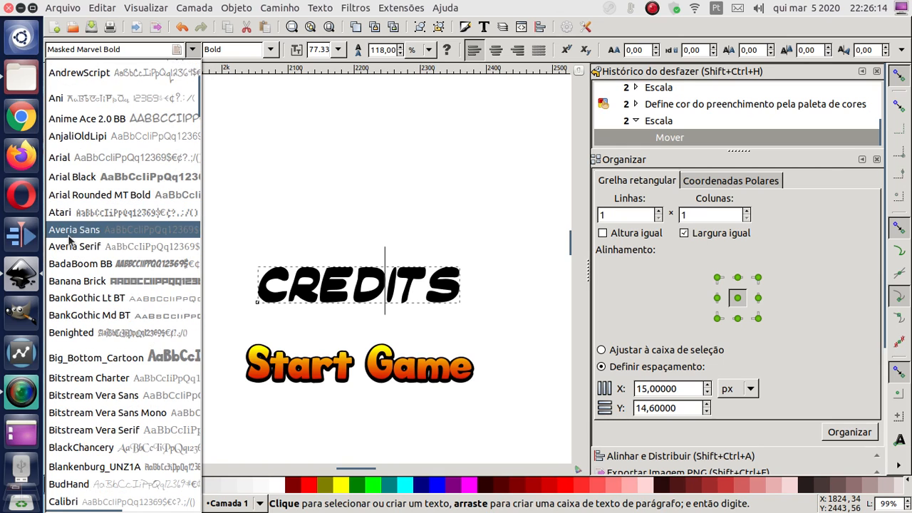
{"action": "scroll", "coordinate": [83, 241], "scroll_direction": "down", "scroll_amount": 2}
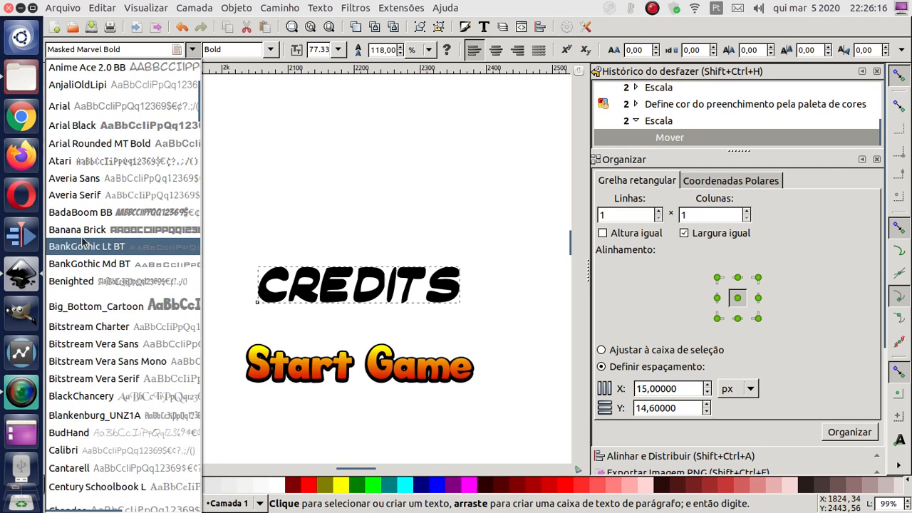
{"action": "scroll", "coordinate": [83, 241], "scroll_direction": "down", "scroll_amount": 2}
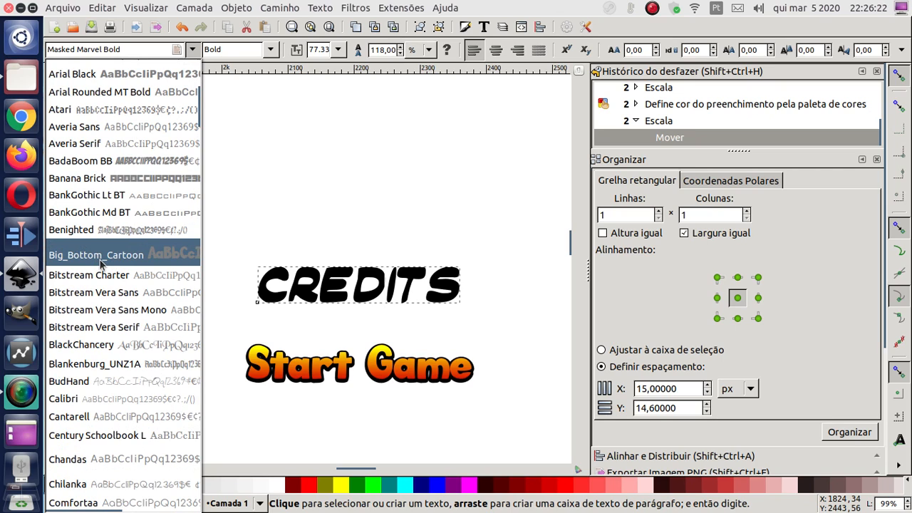
{"action": "left_click", "coordinate": [101, 255]}
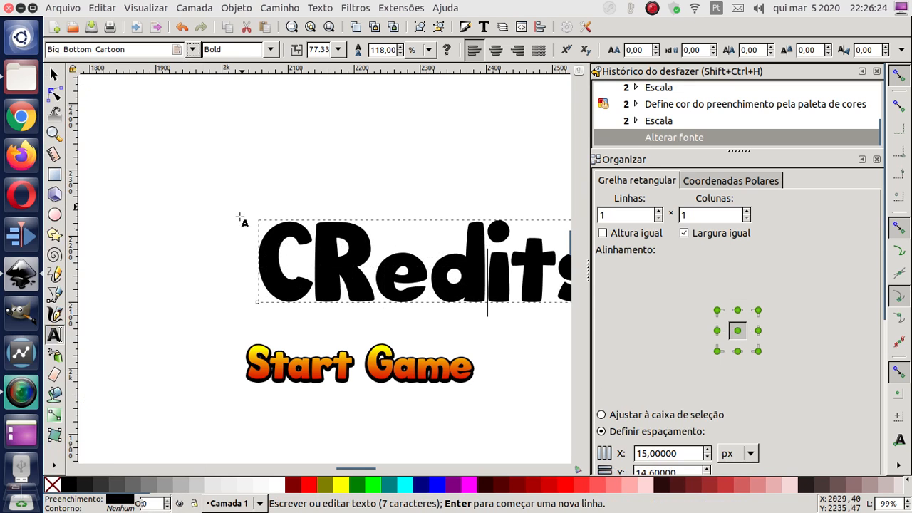
Move the CRedits text to sit roughly centered above the Start Game lettering
{"action": "left_click", "coordinate": [55, 75]}
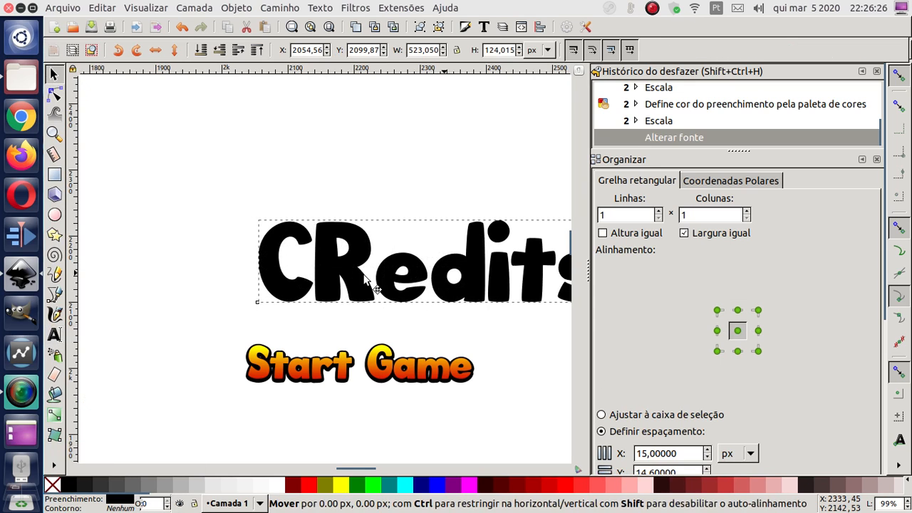
{"action": "left_click_drag", "start_coordinate": [454, 279], "coordinate": [271, 278]}
{"action": "left_click_drag", "start_coordinate": [362, 278], "coordinate": [375, 284]}
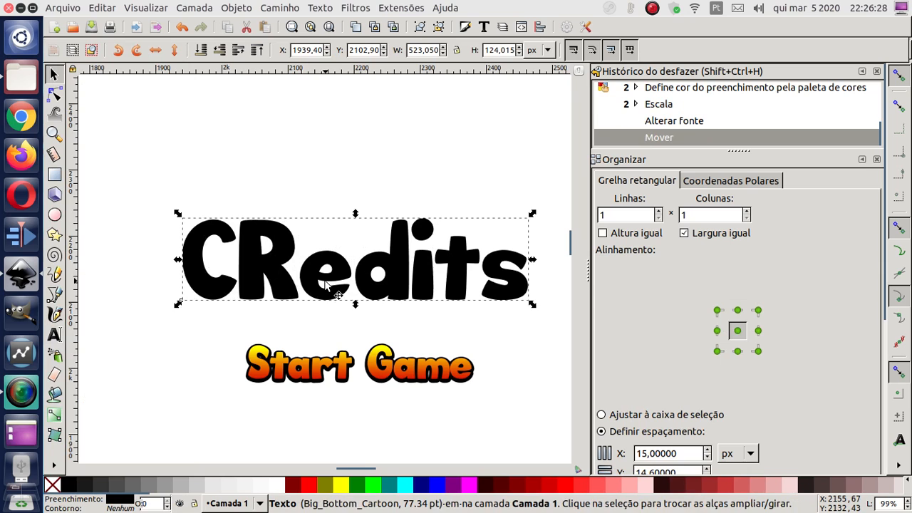
Replace the capital R in the CRedits text with a lowercase r so it reads "Credits"
{"action": "double_click", "coordinate": [324, 280]}
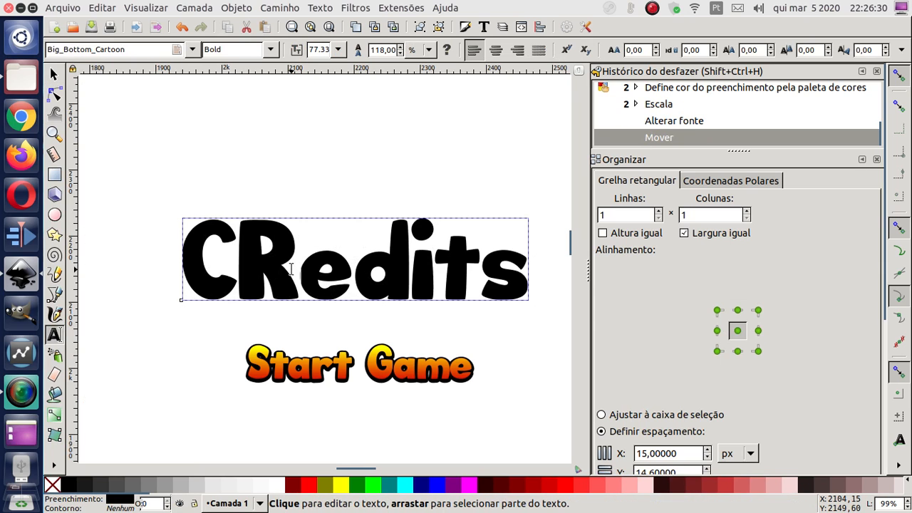
{"action": "key", "text": "BackSpace"}
{"action": "type", "text": "r"}
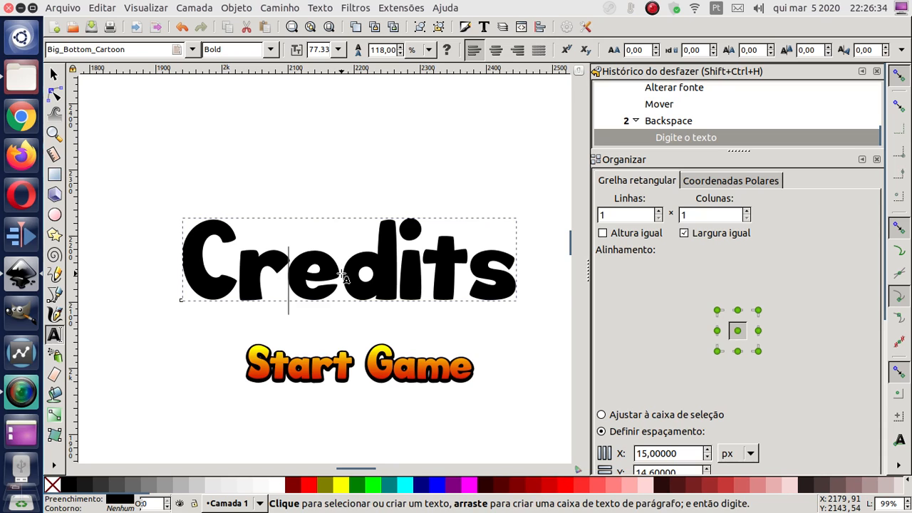
{"action": "type", "text": "É"}
{"action": "key", "text": "BackSpace"}
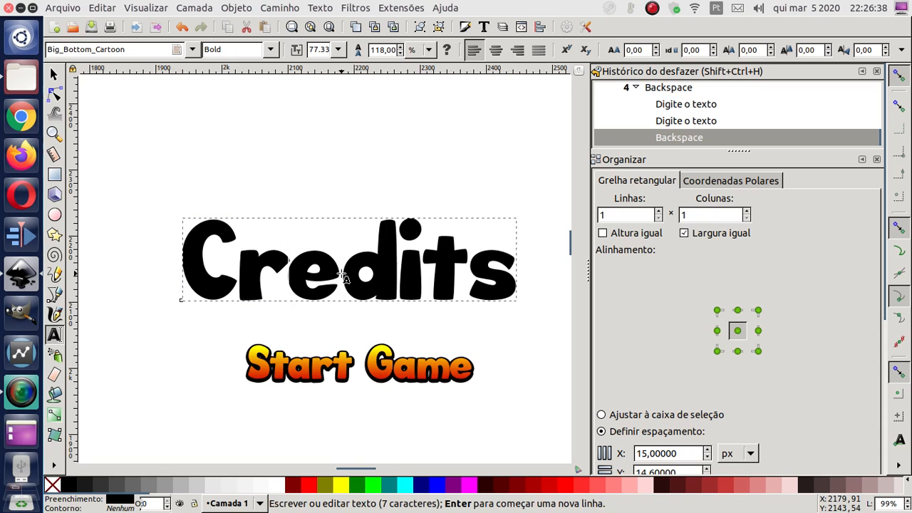
Move the Credits text down to just above the Start Game lettering
{"action": "left_click", "coordinate": [54, 73]}
{"action": "left_click", "coordinate": [308, 273]}
{"action": "left_click_drag", "start_coordinate": [305, 271], "coordinate": [369, 304]}
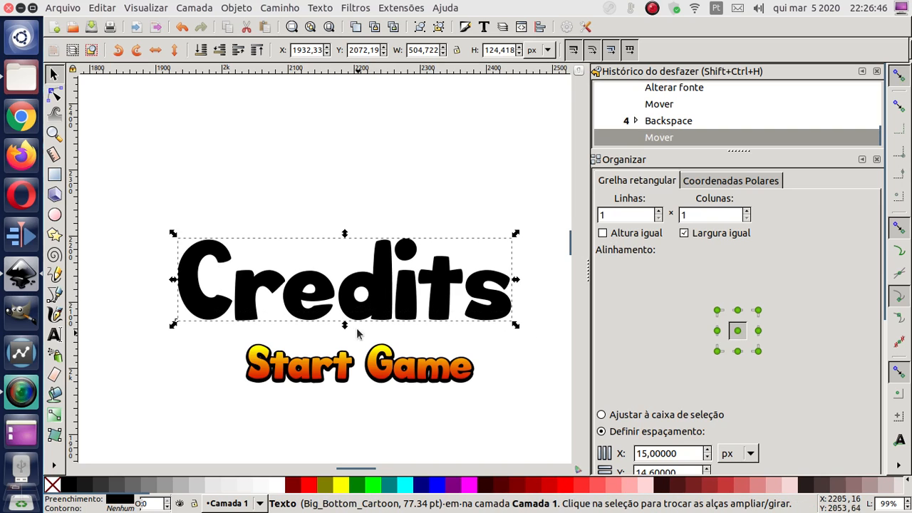
Pull the Start Game lettering apart by moving its yellow gradient layer and its red layer below the black base
{"action": "scroll", "coordinate": [365, 279], "scroll_direction": "down", "scroll_amount": 3}
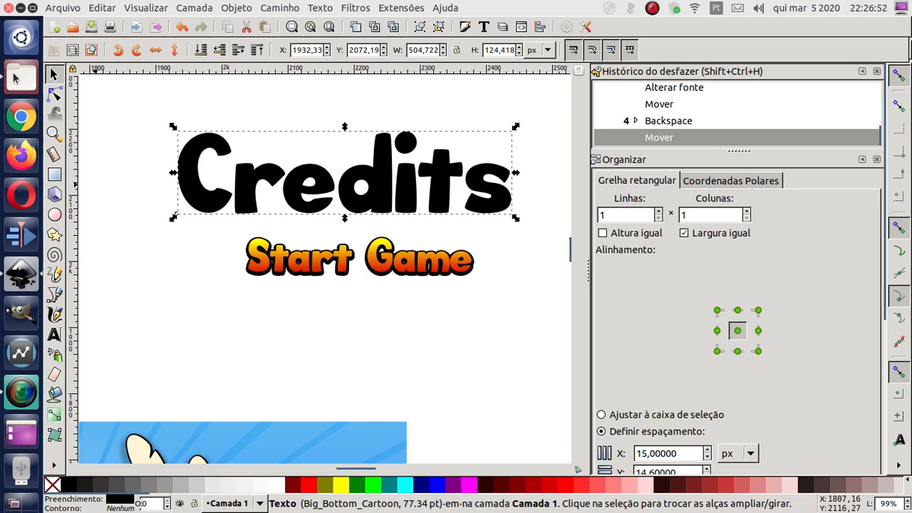
{"action": "left_click", "coordinate": [315, 325]}
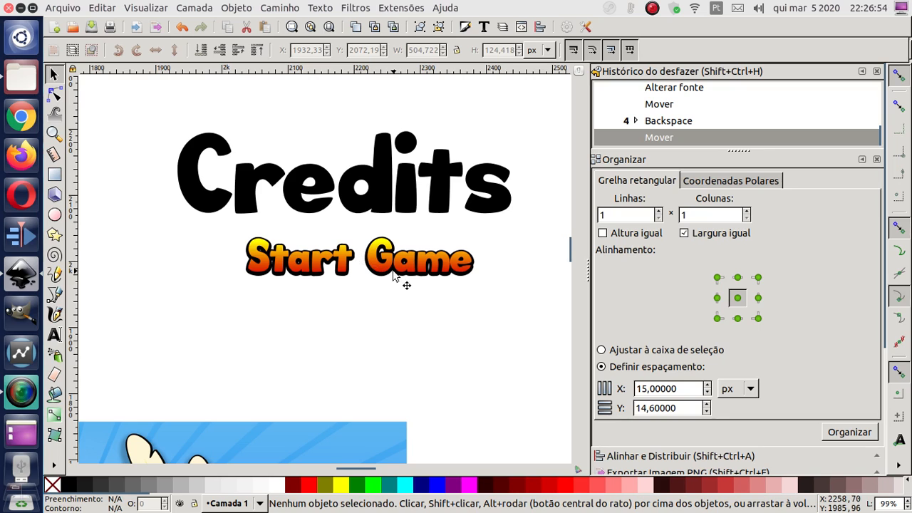
{"action": "left_click", "coordinate": [380, 267]}
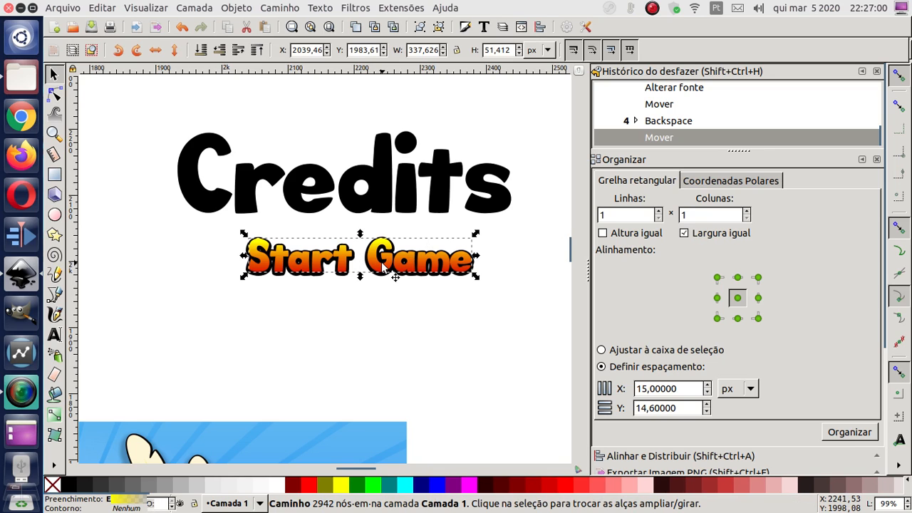
{"action": "left_click_drag", "start_coordinate": [384, 265], "coordinate": [377, 354]}
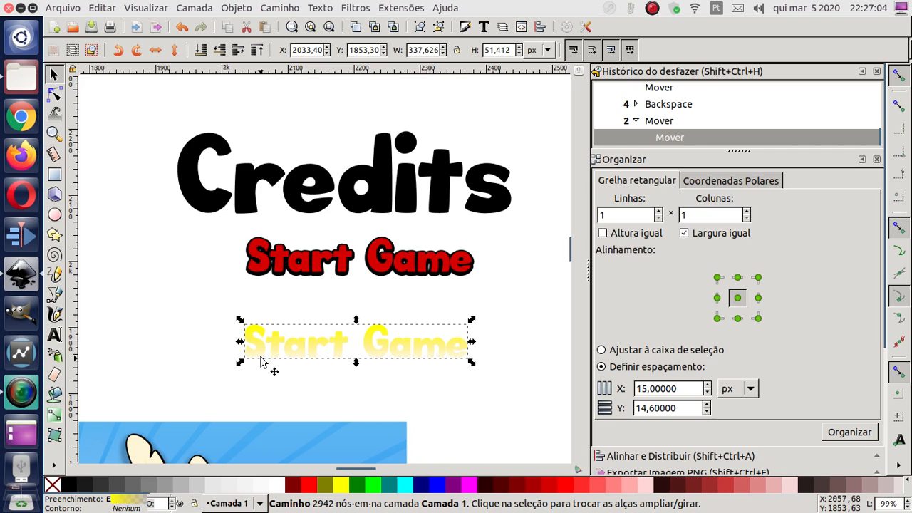
{"action": "left_click", "coordinate": [342, 273]}
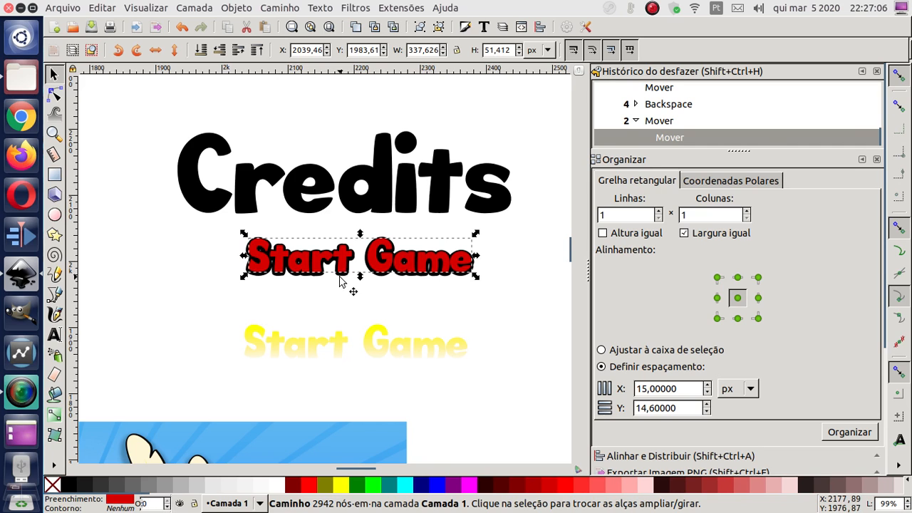
{"action": "left_click_drag", "start_coordinate": [348, 262], "coordinate": [343, 304]}
Inspect the path nodes of the black base layer of the Start Game lettering
{"action": "left_click", "coordinate": [348, 264]}
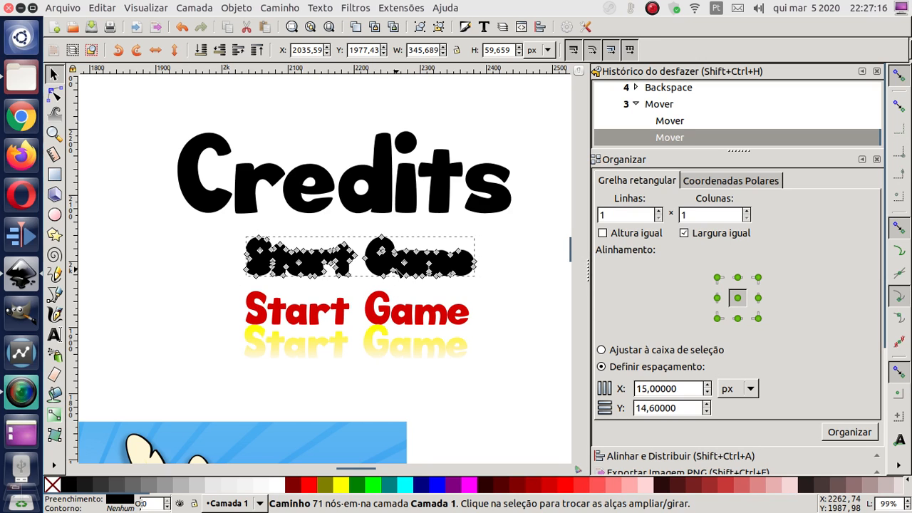
{"action": "double_click", "coordinate": [396, 274]}
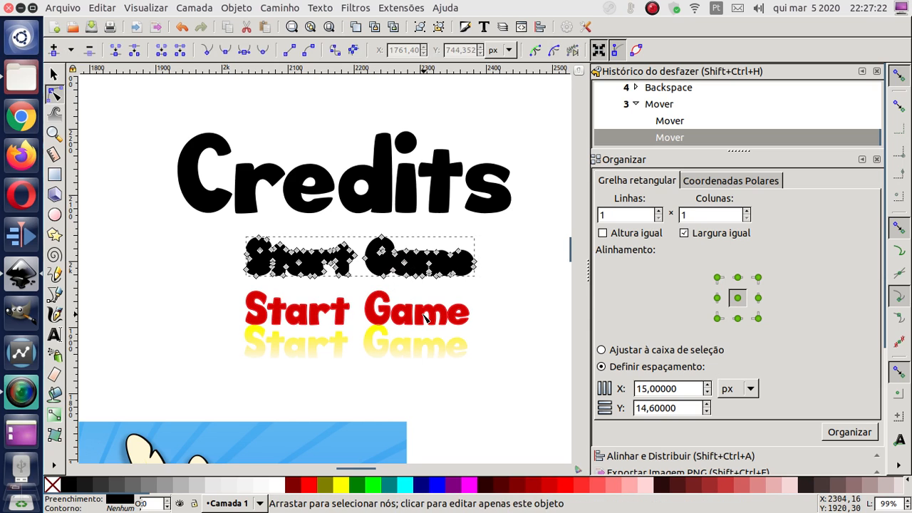
{"action": "key", "text": "s"}
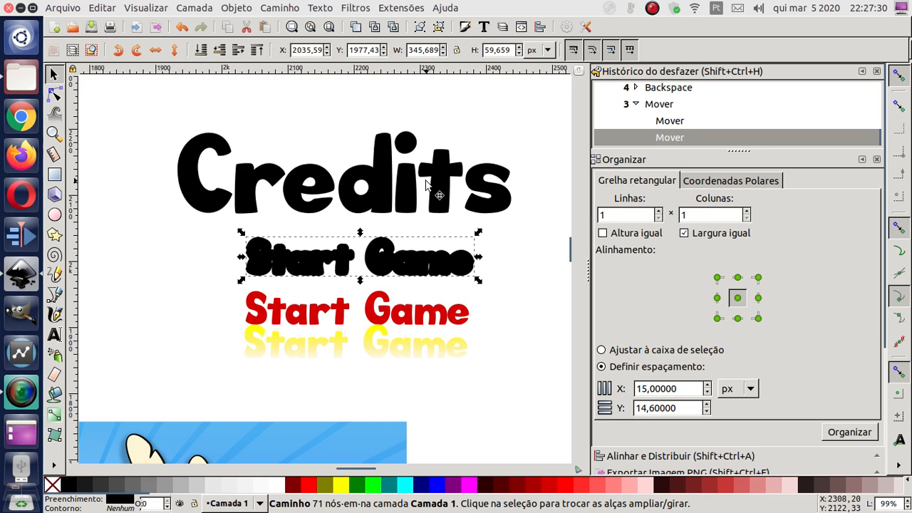
Give the Credits text a flat black outline color
{"action": "left_click", "coordinate": [253, 201]}
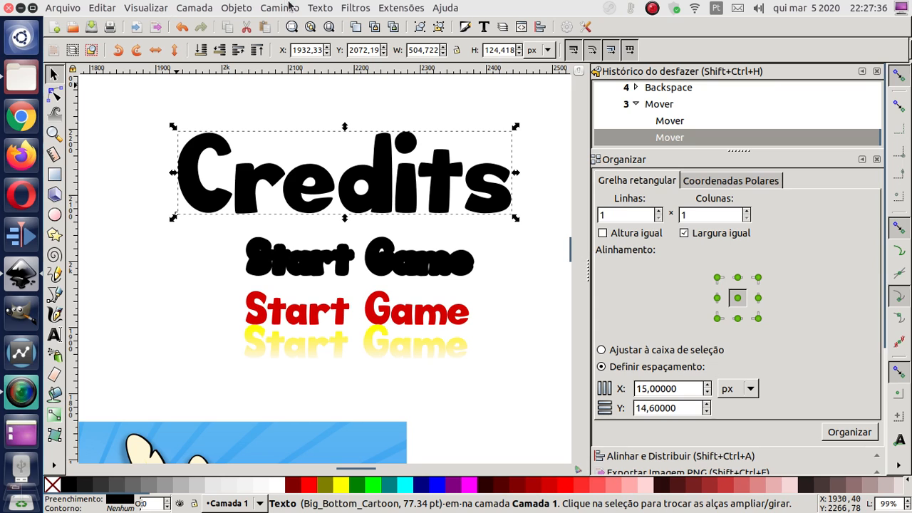
{"action": "left_click", "coordinate": [239, 8]}
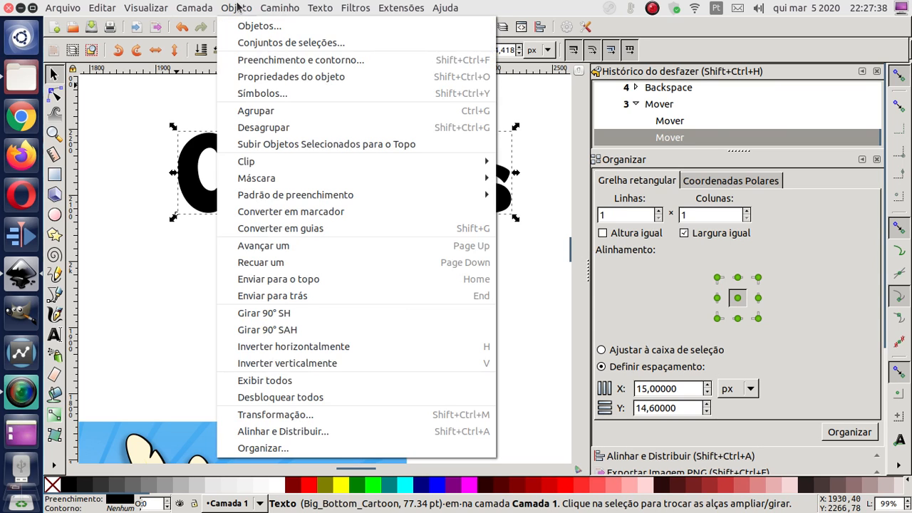
{"action": "left_click", "coordinate": [300, 64]}
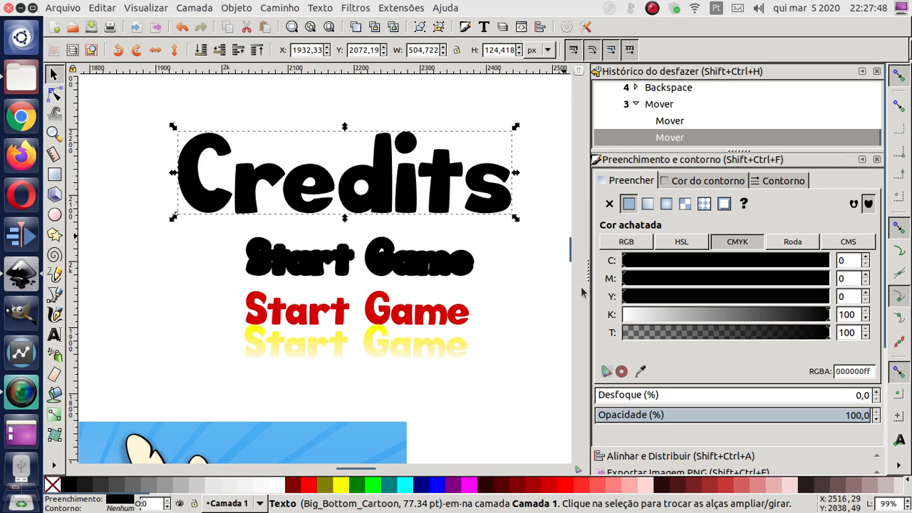
{"action": "left_click", "coordinate": [683, 181]}
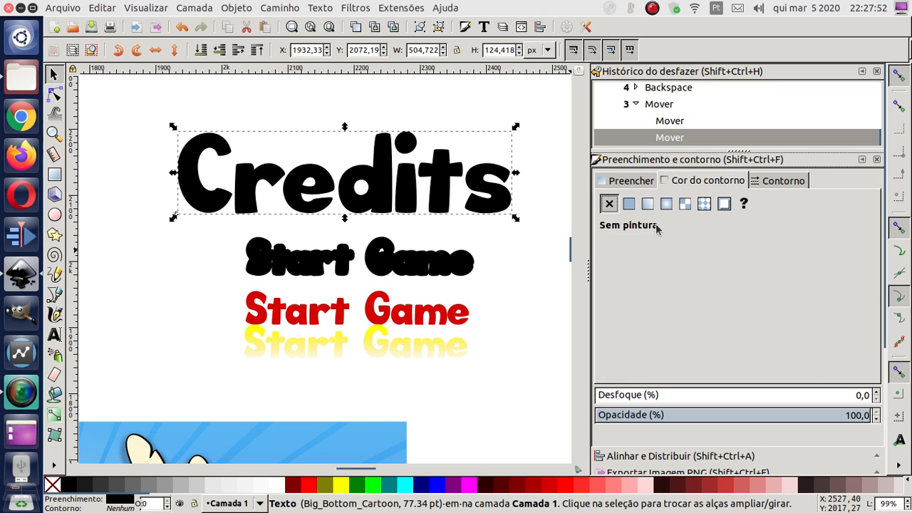
{"action": "left_click", "coordinate": [628, 208]}
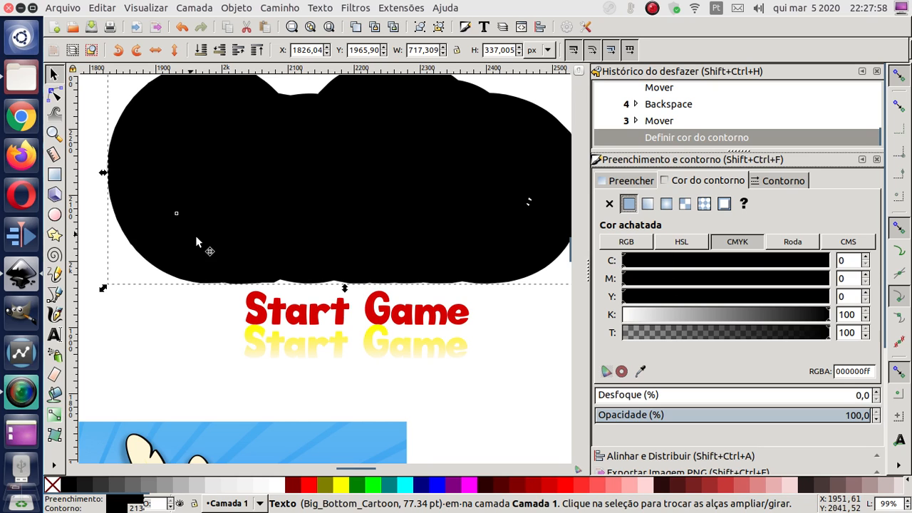
Reduce the outline width of the Credits text to 20 px
{"action": "left_click", "coordinate": [781, 182]}
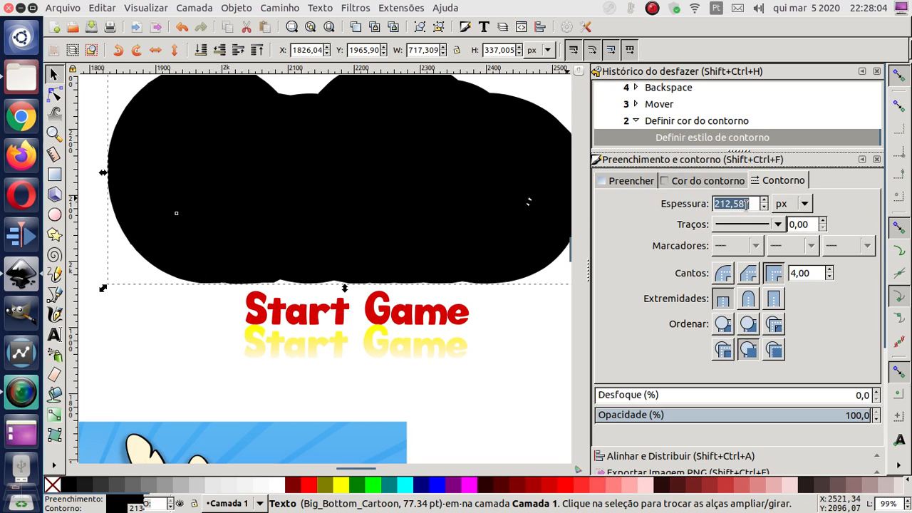
{"action": "scroll", "coordinate": [715, 184], "scroll_direction": "up", "scroll_amount": 1}
{"action": "scroll", "coordinate": [714, 187], "scroll_direction": "down", "scroll_amount": 1}
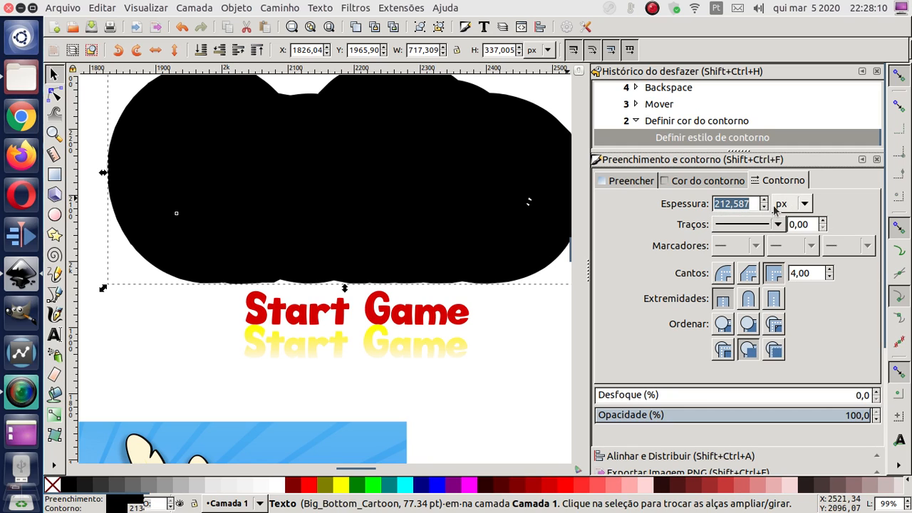
{"action": "scroll", "coordinate": [748, 206], "scroll_direction": "down", "scroll_amount": 4}
{"action": "scroll", "coordinate": [739, 201], "scroll_direction": "down", "scroll_amount": 5}
{"action": "double_click", "coordinate": [738, 201]}
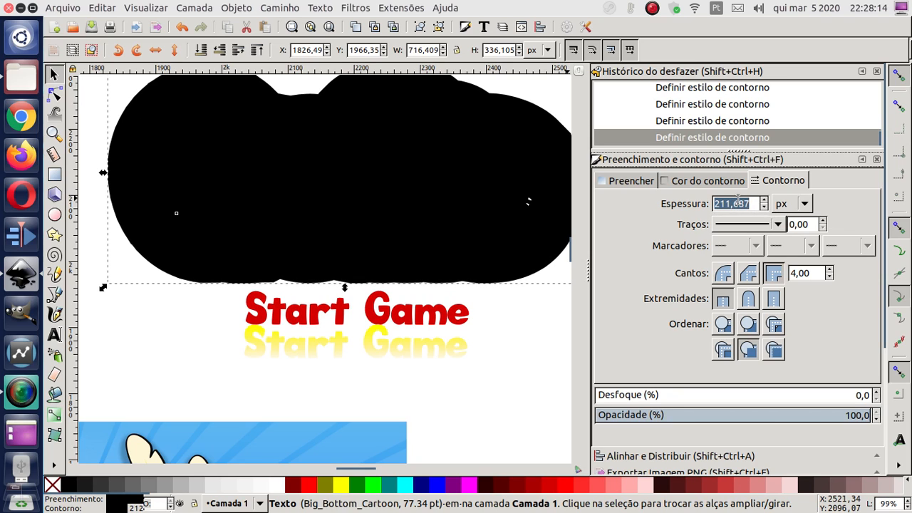
{"action": "type", "text": "20"}
{"action": "key", "text": "Return"}
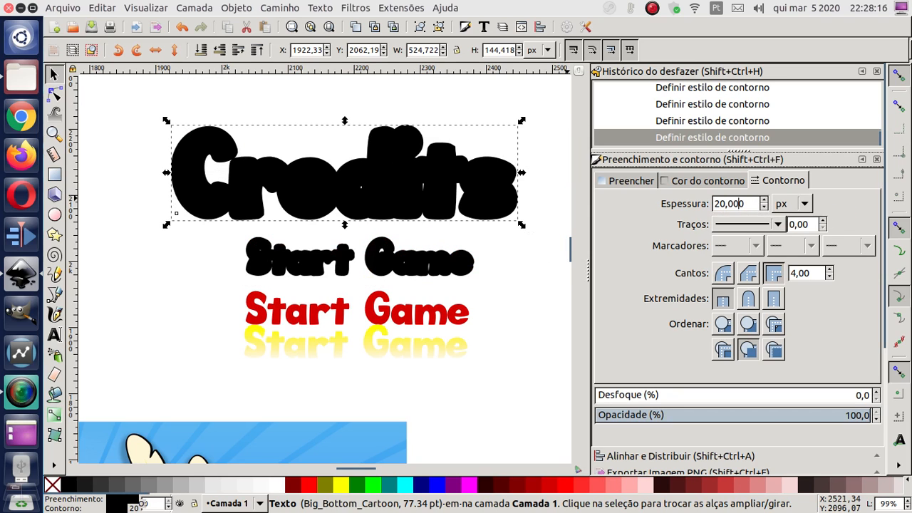
Try outline widths of 10, 14 and 6 px on the Credits text
{"action": "type", "text": "10"}
{"action": "key", "text": "Return"}
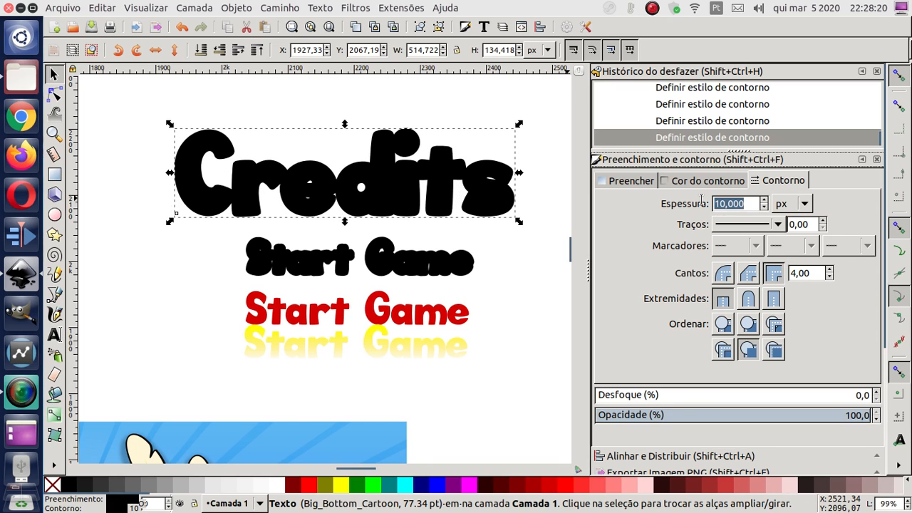
{"action": "type", "text": "14"}
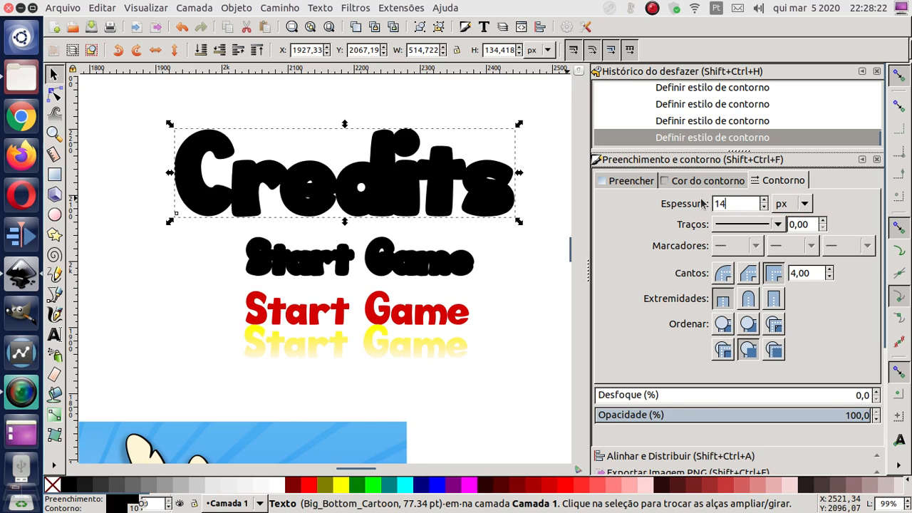
{"action": "key", "text": "Return"}
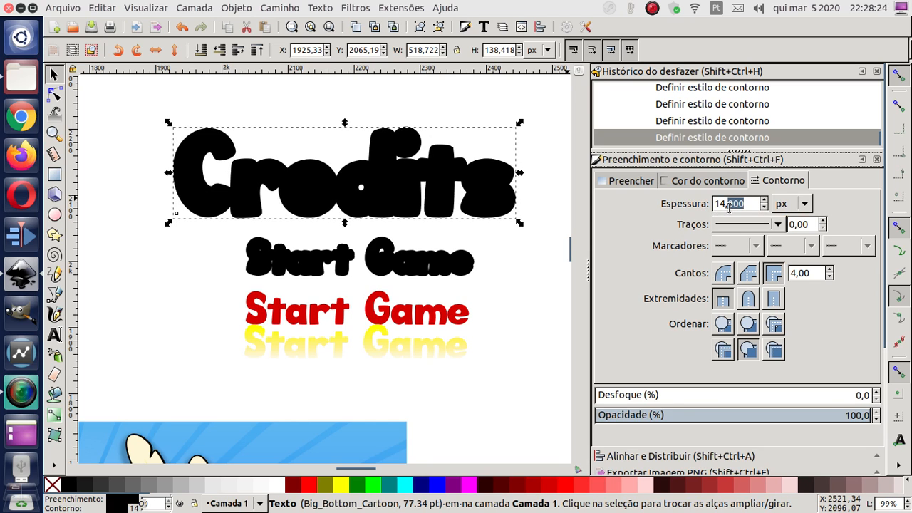
{"action": "type", "text": "6"}
{"action": "key", "text": "Return"}
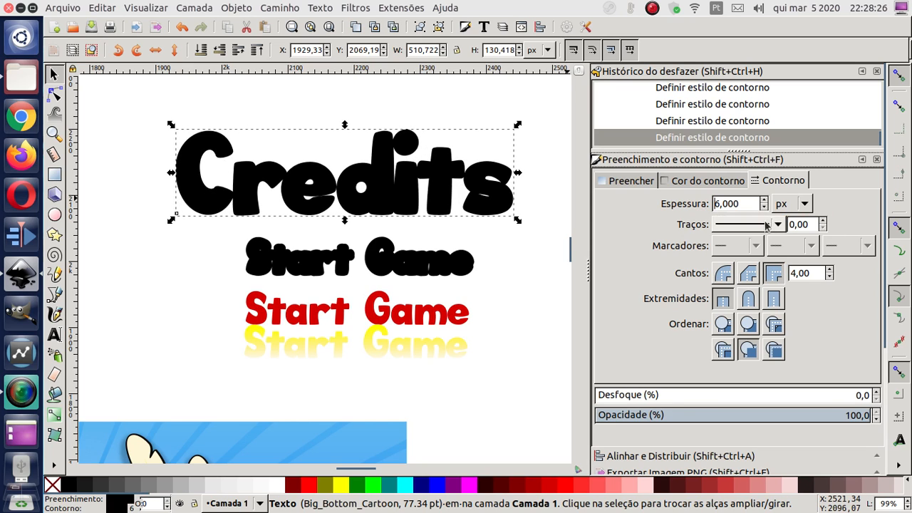
Set the outline width of the Credits text to 8 px
{"action": "left_click", "coordinate": [804, 205]}
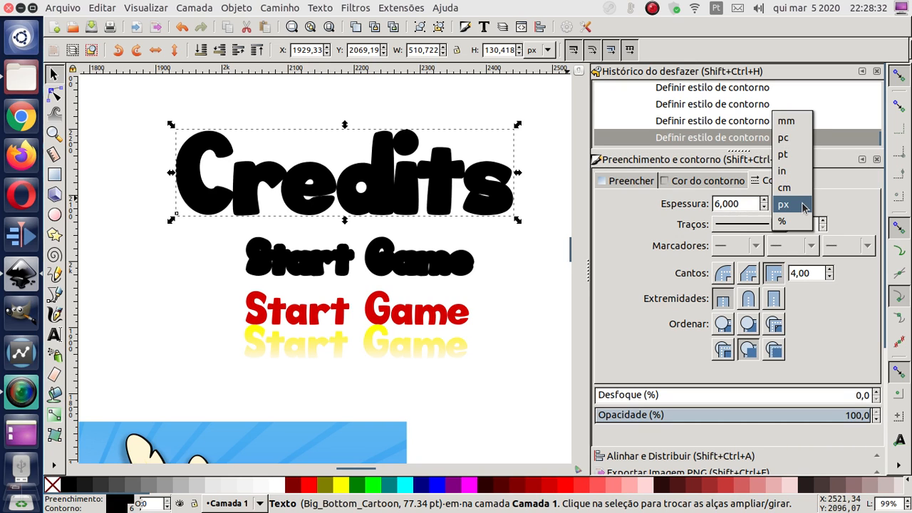
{"action": "left_click", "coordinate": [784, 204]}
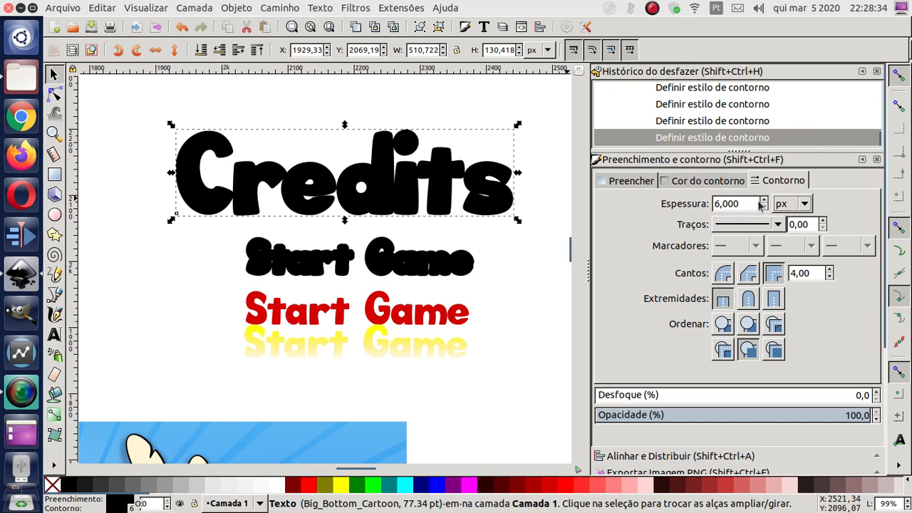
{"action": "type", "text": "8"}
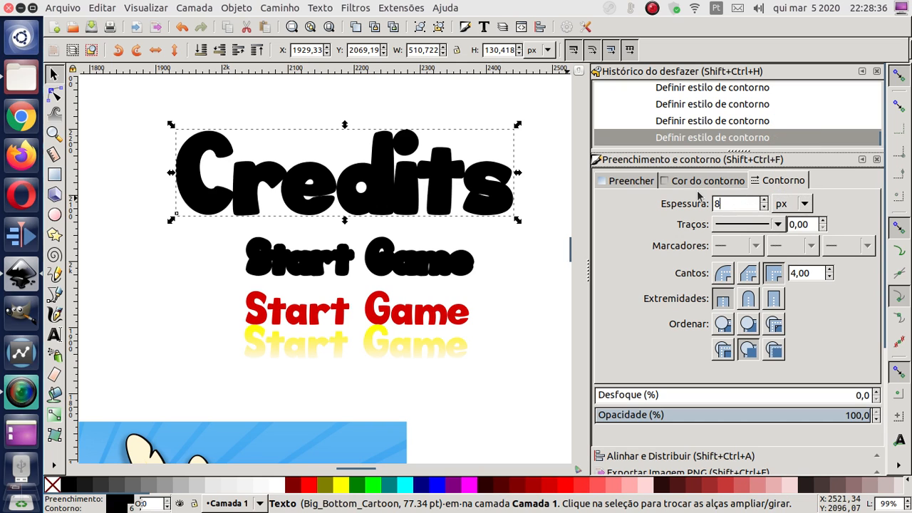
{"action": "key", "text": "Return"}
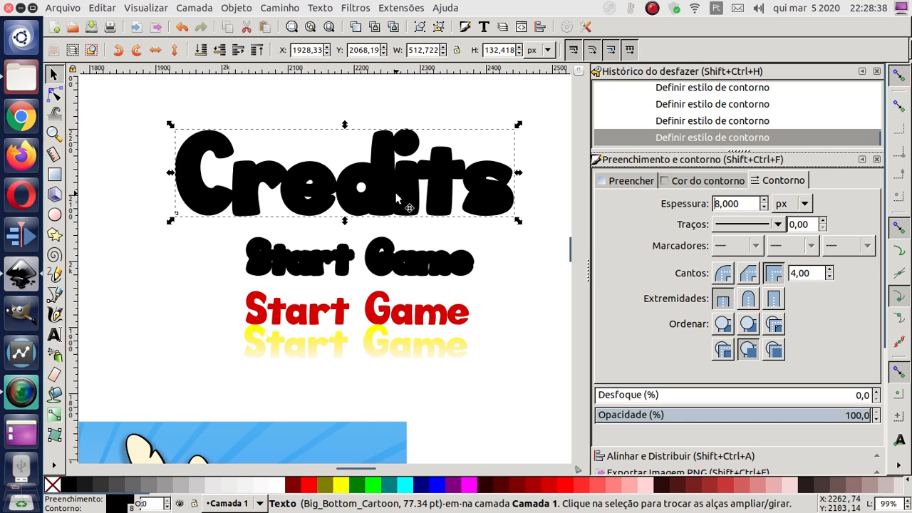
Duplicate the outlined Credits text in place and clear the selection
{"action": "left_click", "coordinate": [549, 278]}
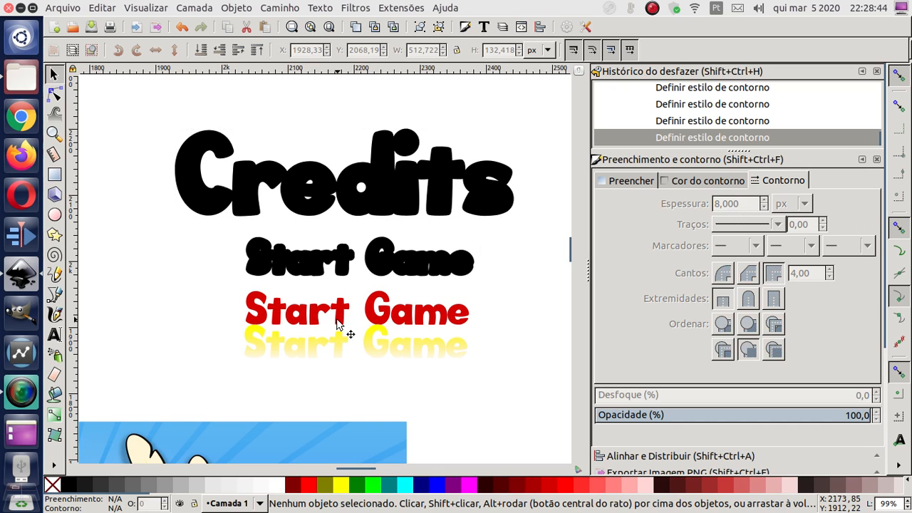
{"action": "left_click", "coordinate": [385, 183]}
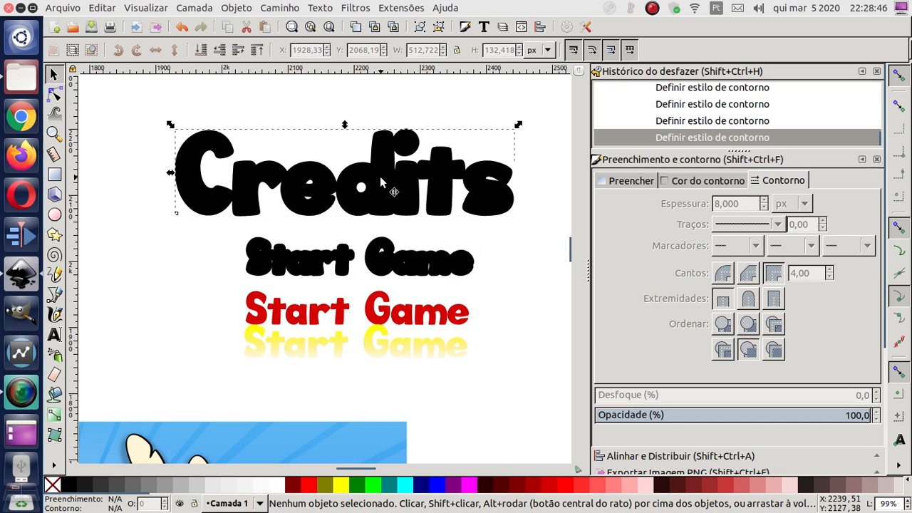
{"action": "right_click", "coordinate": [445, 187]}
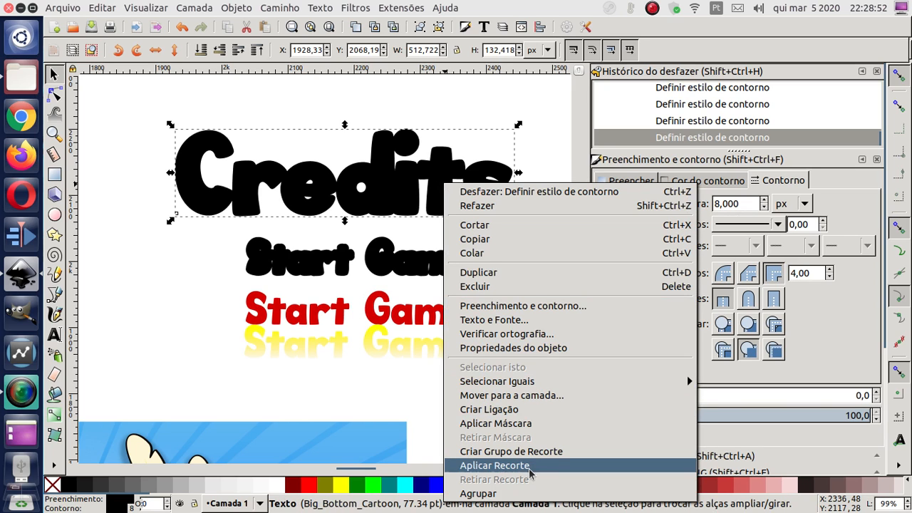
{"action": "left_click", "coordinate": [538, 274]}
{"action": "left_click", "coordinate": [532, 279]}
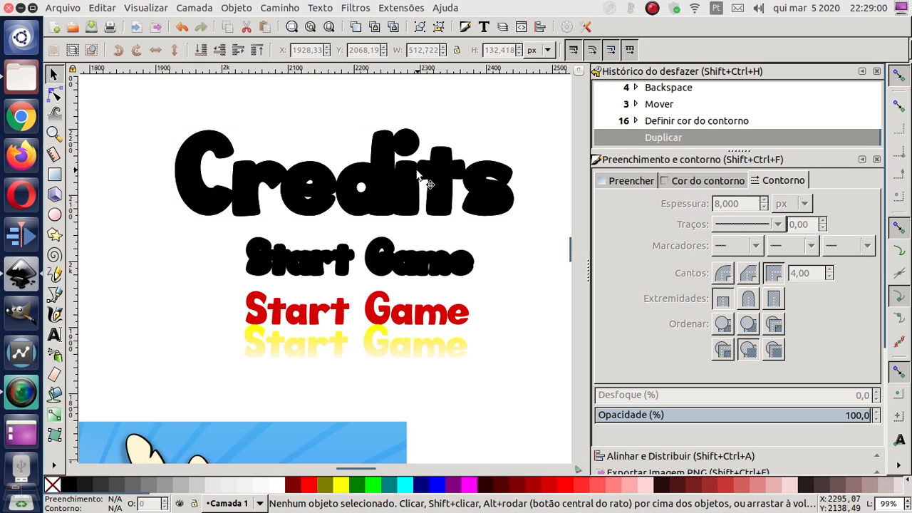
Remove the outline from the upper copy of the Credits text and fill it with red
{"action": "left_click_drag", "start_coordinate": [384, 175], "coordinate": [400, 190]}
{"action": "key", "text": "ctrl+z"}
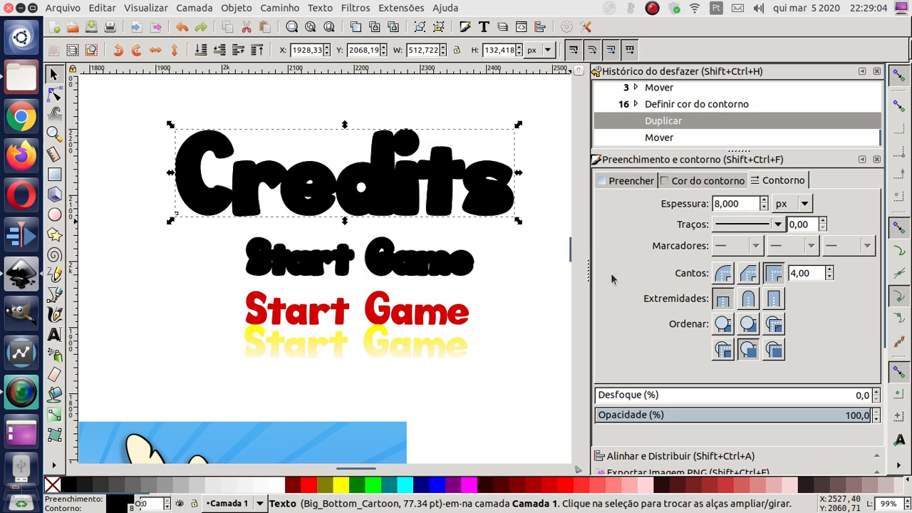
{"action": "left_click", "coordinate": [630, 181]}
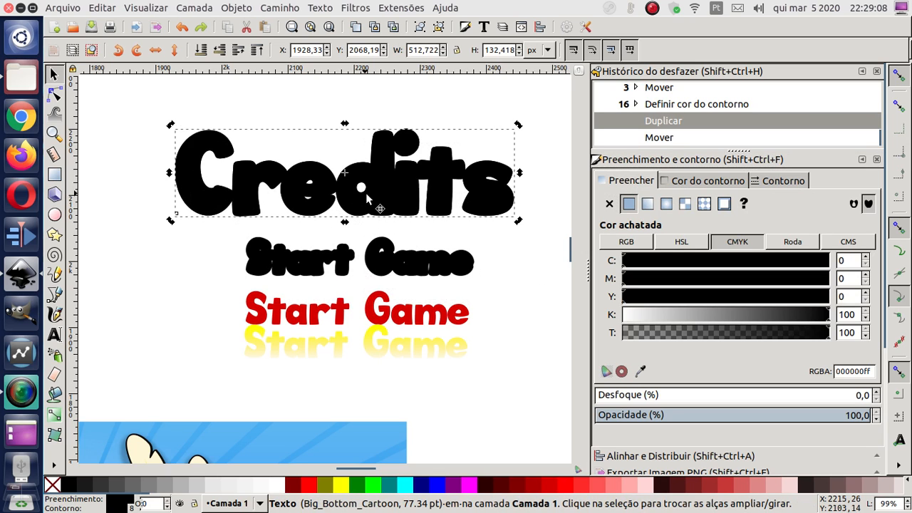
{"action": "left_click", "coordinate": [700, 181]}
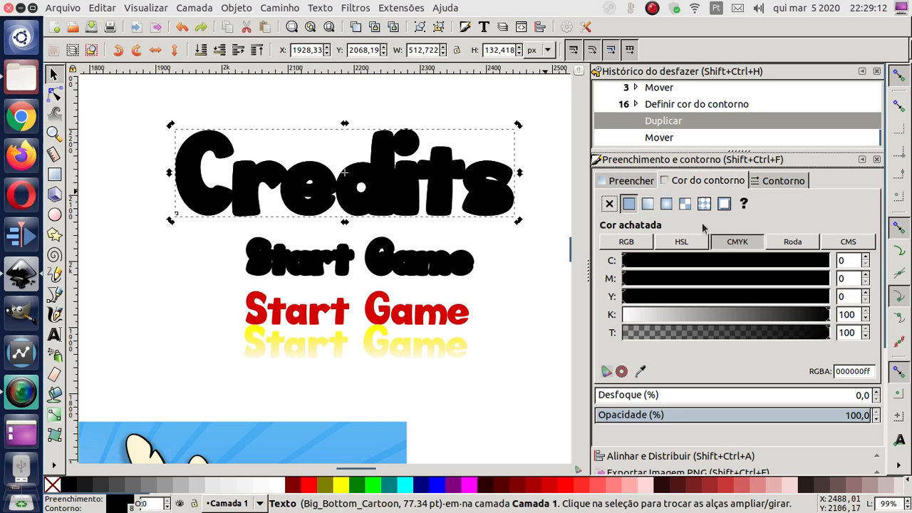
{"action": "left_click", "coordinate": [609, 203]}
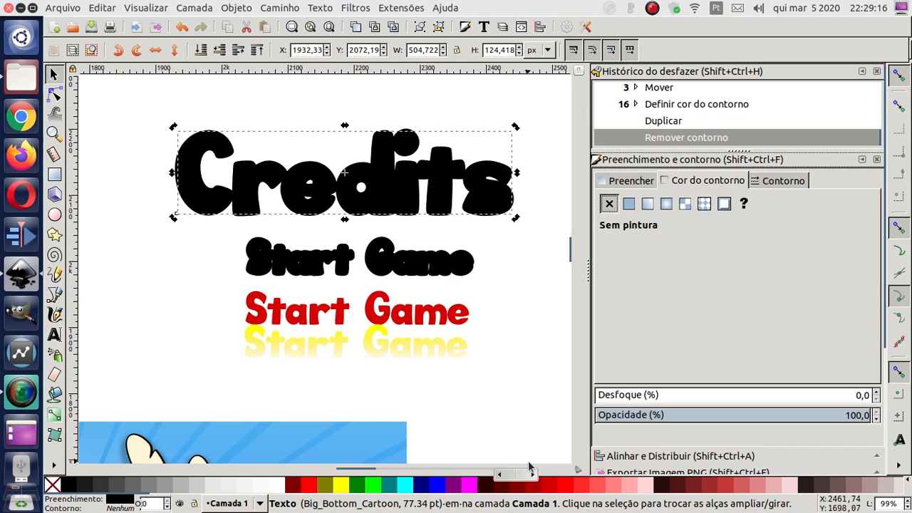
{"action": "left_click", "coordinate": [546, 487]}
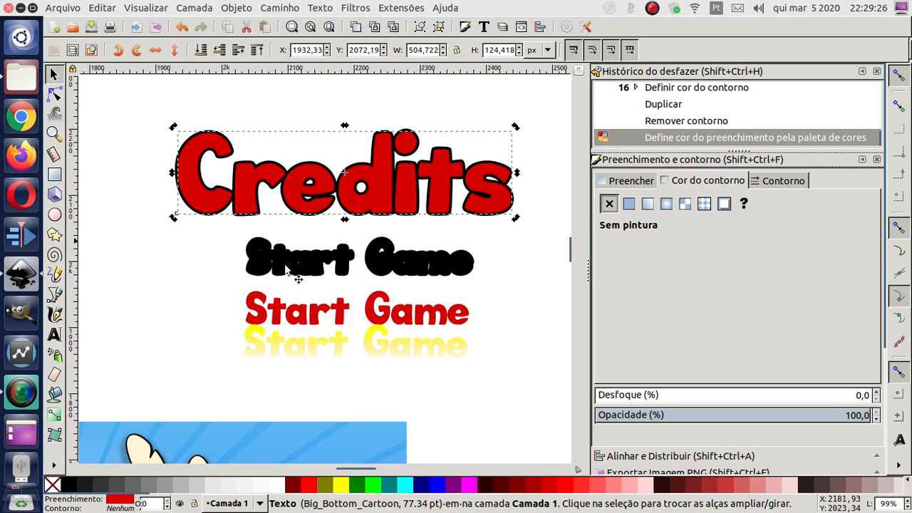
Sample the red of the Start Game lettering with the Dropper as the fill of the upper Credits copy
{"action": "left_click", "coordinate": [53, 467]}
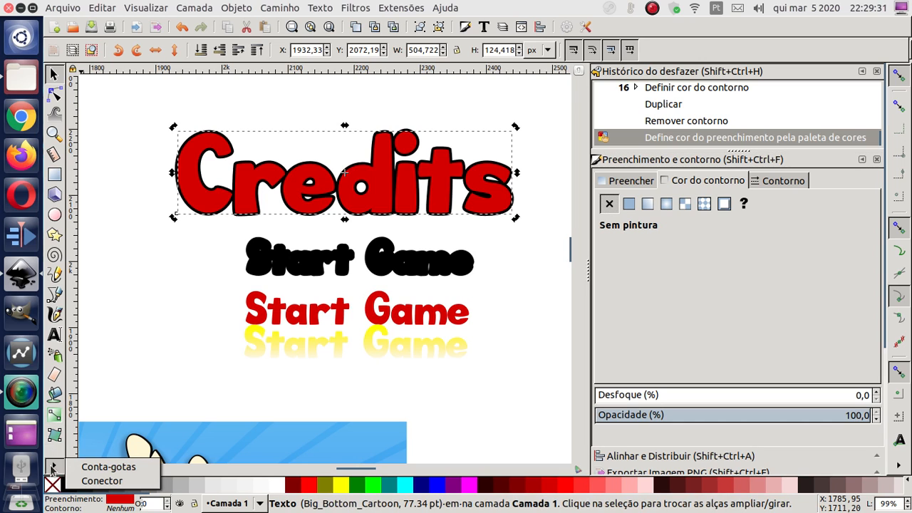
{"action": "left_click", "coordinate": [91, 470]}
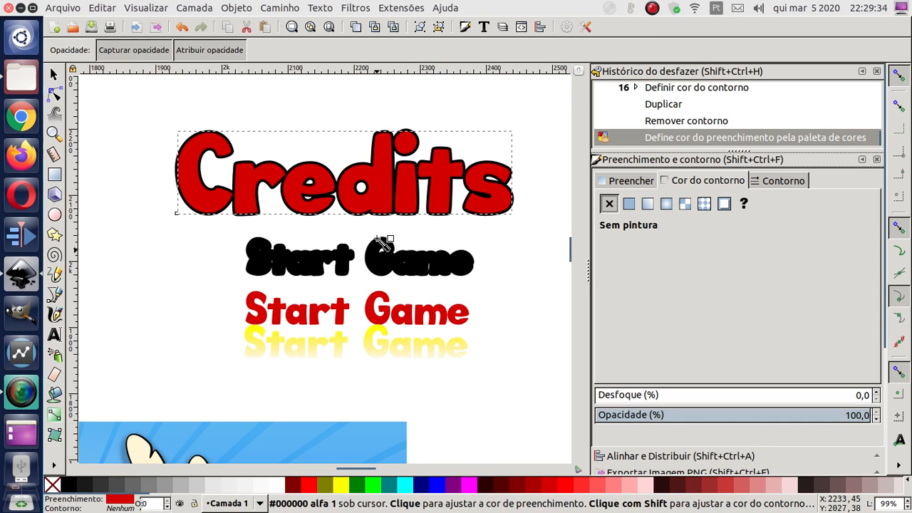
{"action": "left_click", "coordinate": [370, 309]}
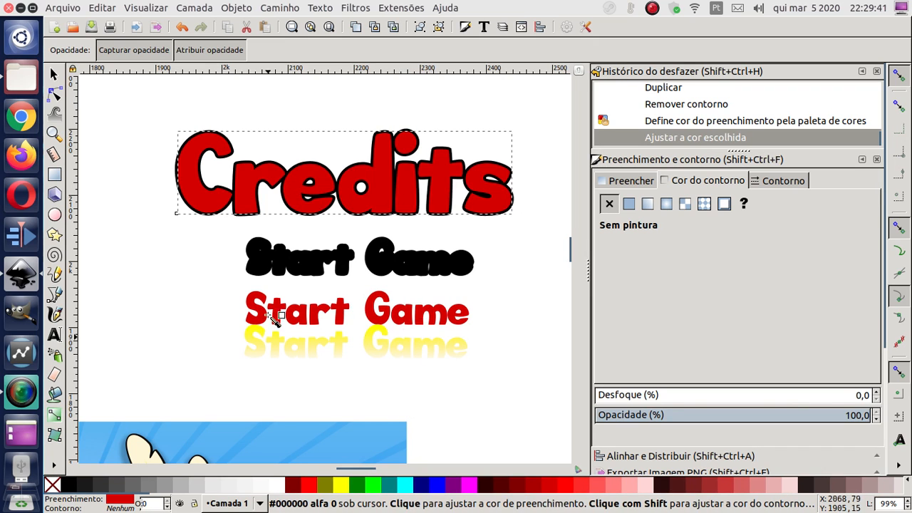
Try the blue of the picture background as the fill of the upper Credits copy, sampled with the Dropper
{"action": "left_click", "coordinate": [374, 337]}
{"action": "left_click", "coordinate": [378, 428]}
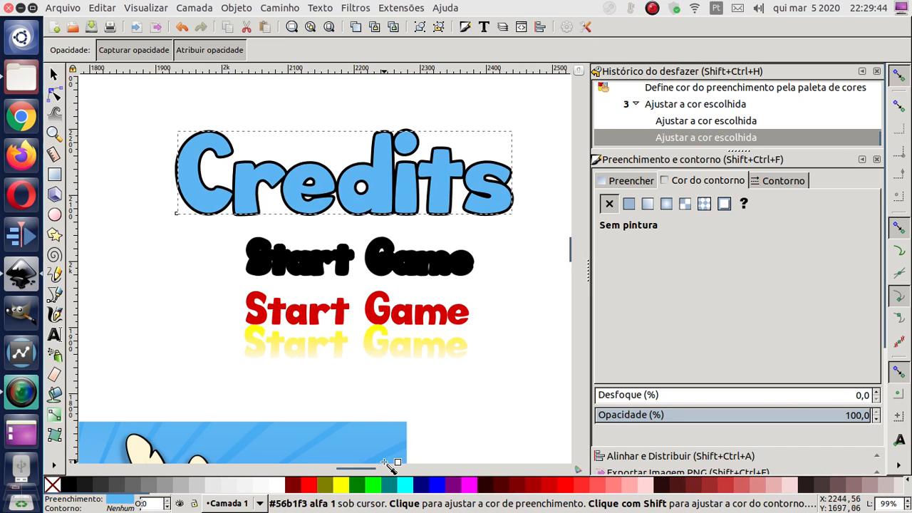
{"action": "left_click", "coordinate": [427, 430]}
{"action": "left_click", "coordinate": [285, 442]}
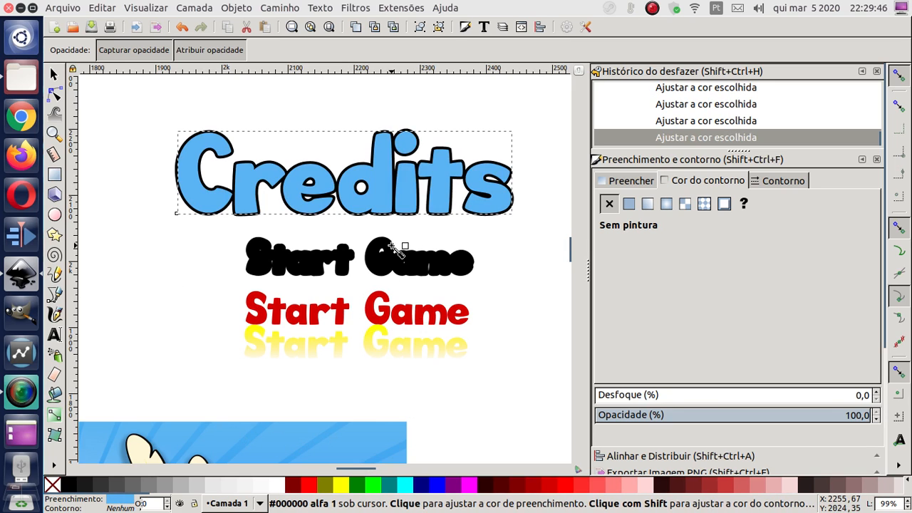
Reapply the red sampled from the Start Game lettering to the upper Credits copy and clear the selection
{"action": "left_click", "coordinate": [370, 311]}
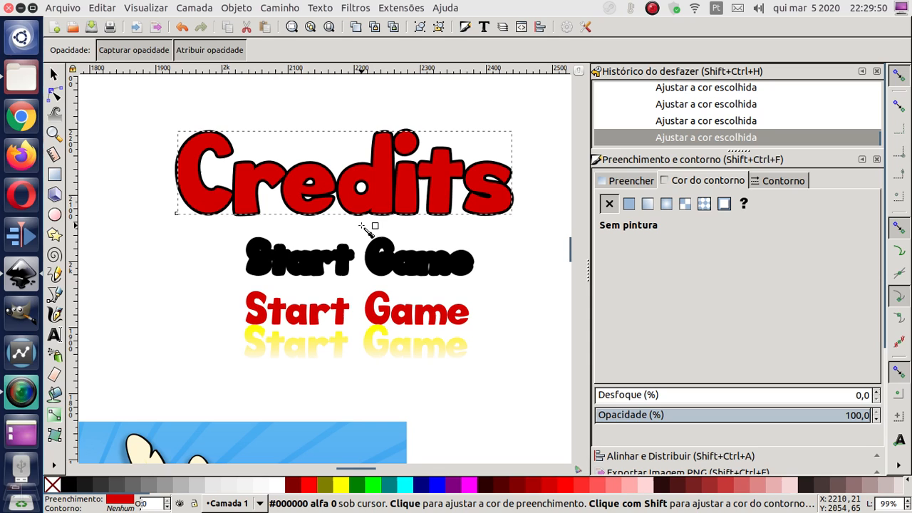
{"action": "left_click", "coordinate": [53, 74]}
{"action": "left_click", "coordinate": [148, 269]}
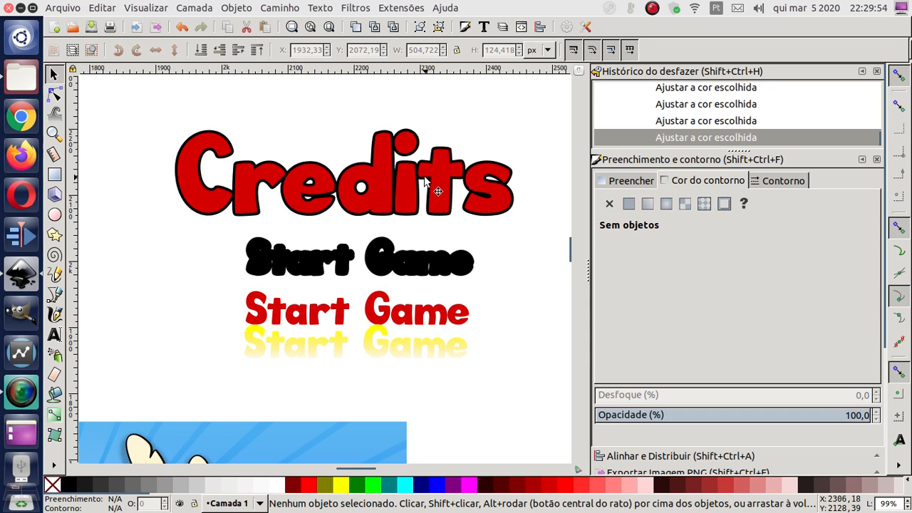
Duplicate the red Credits text in place and fill the copy with the yellow sampled from the Start Game lettering
{"action": "left_click", "coordinate": [382, 184]}
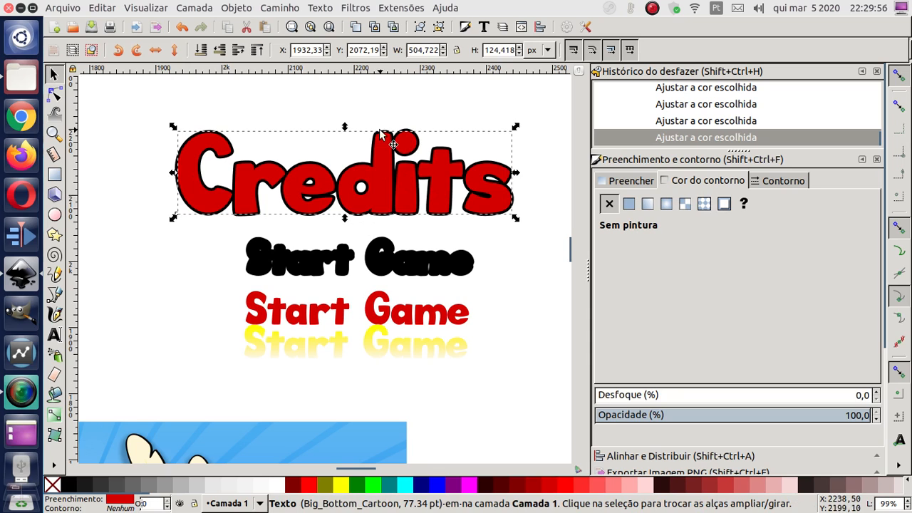
{"action": "right_click", "coordinate": [379, 193]}
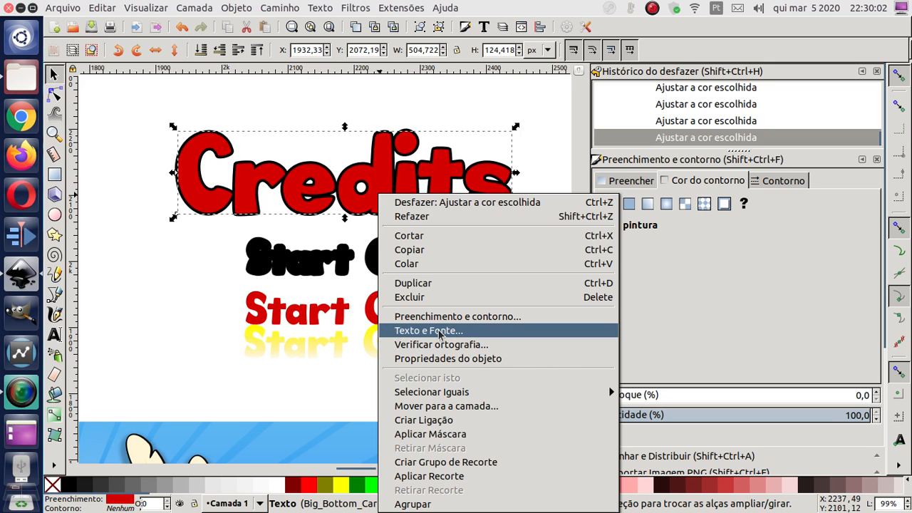
{"action": "left_click", "coordinate": [430, 284]}
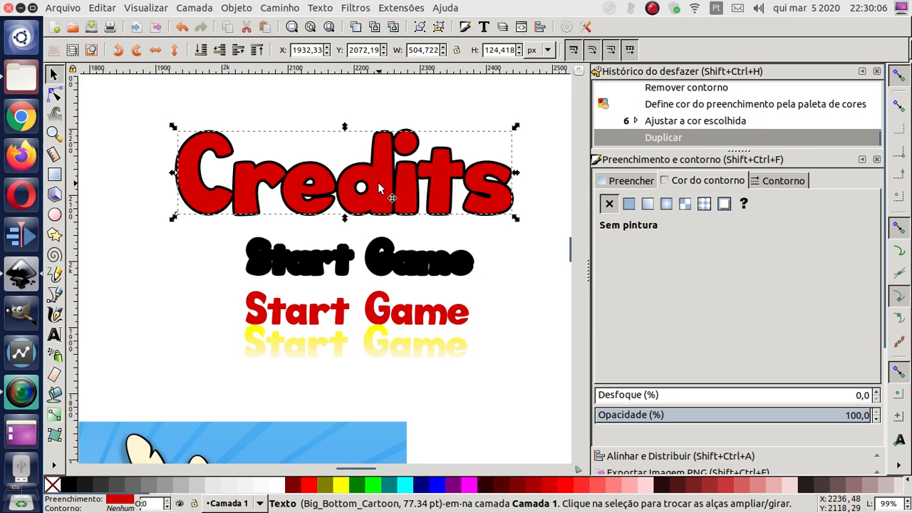
{"action": "left_click", "coordinate": [53, 466]}
{"action": "left_click", "coordinate": [107, 467]}
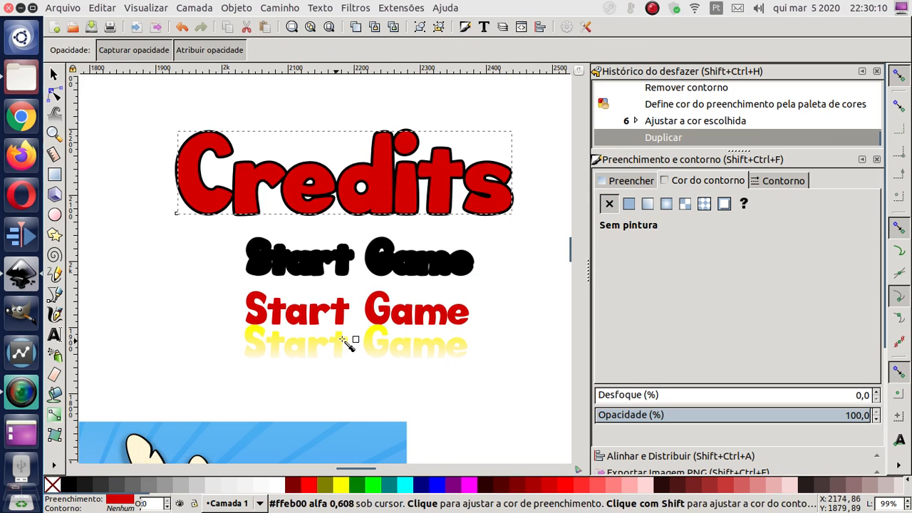
{"action": "left_click", "coordinate": [379, 327]}
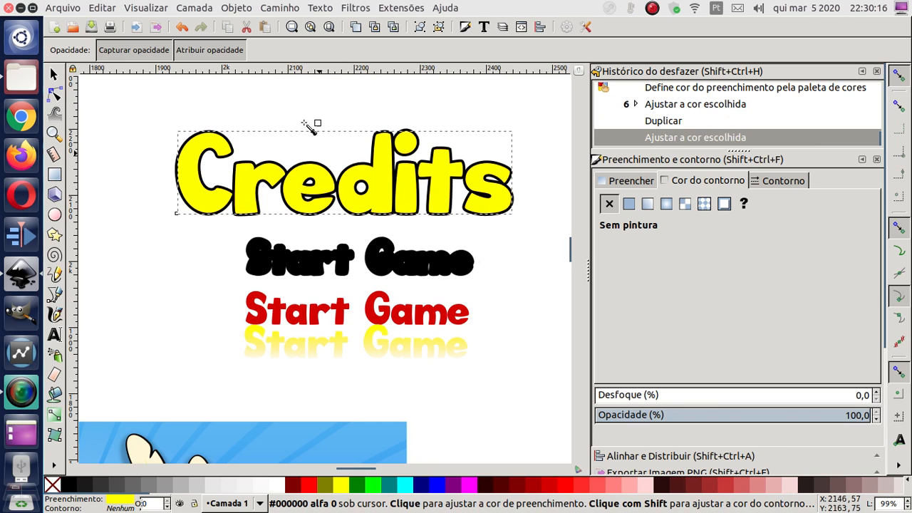
Apply a vertical linear gradient from opaque yellow to transparent on the yellow Credits copy, running downward through the letter d
{"action": "left_click", "coordinate": [56, 415]}
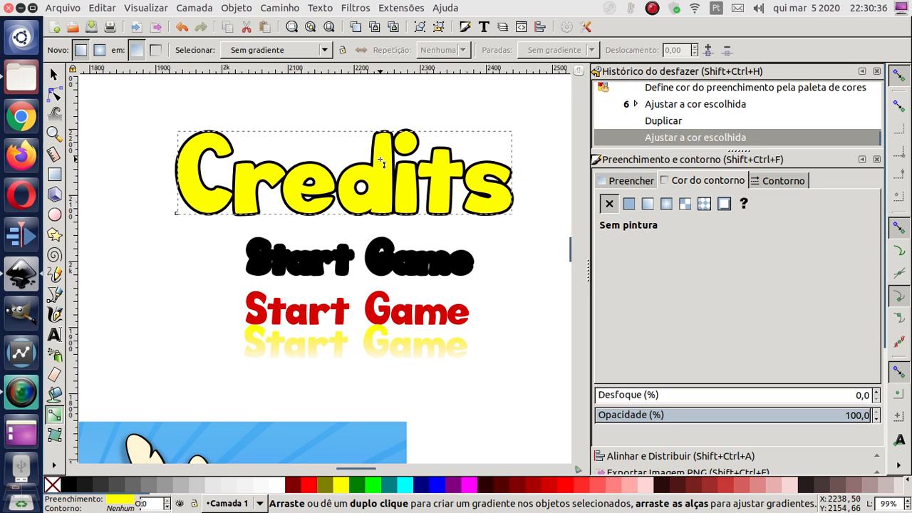
{"action": "left_click_drag", "start_coordinate": [380, 159], "coordinate": [380, 211]}
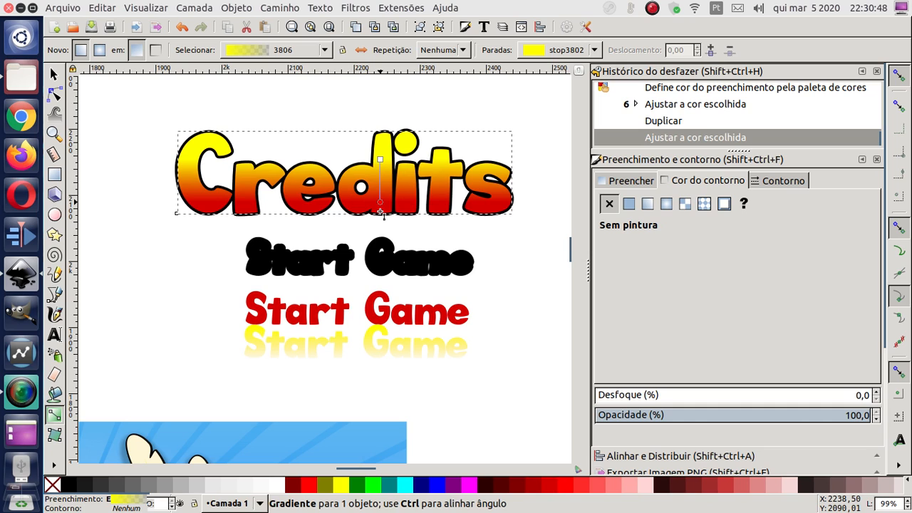
{"action": "left_click_drag", "start_coordinate": [382, 211], "coordinate": [381, 210]}
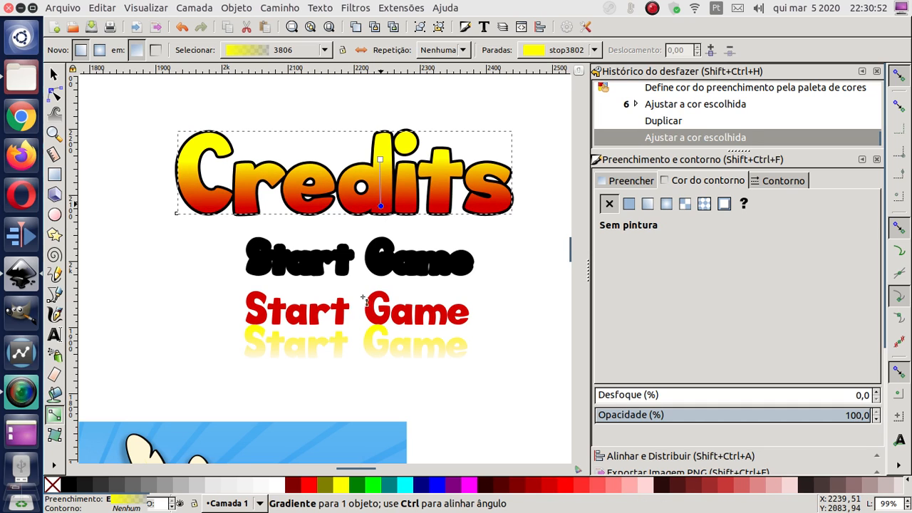
Extend the Credits gradient from near the top of the letter d to the lower edge of the text, and clear the selection
{"action": "left_click", "coordinate": [369, 342]}
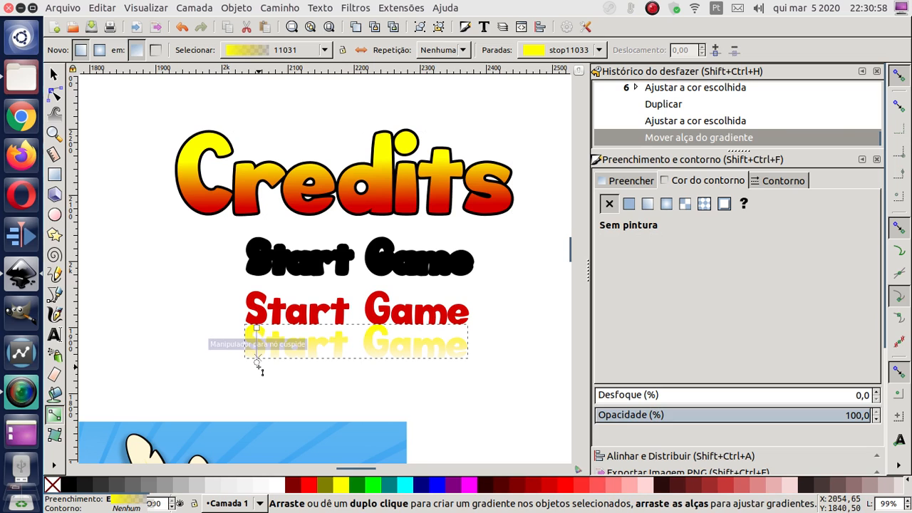
{"action": "left_click", "coordinate": [382, 157]}
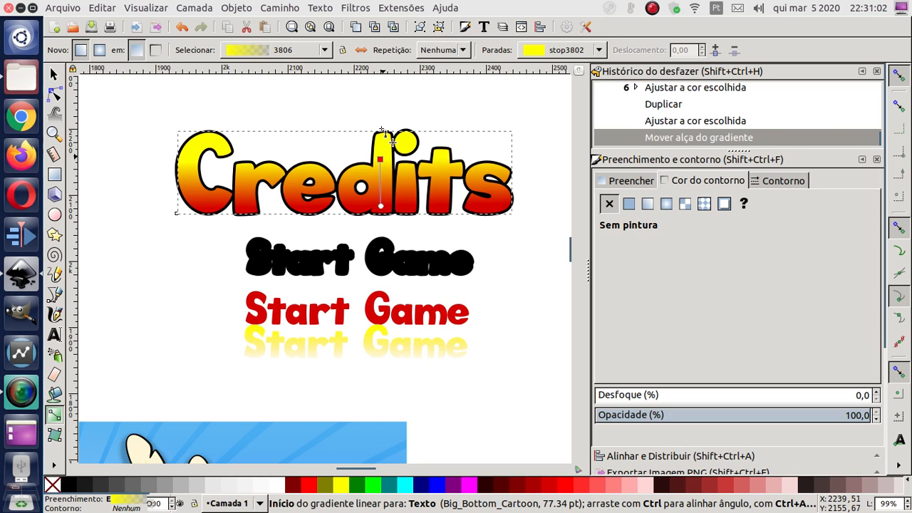
{"action": "left_click_drag", "start_coordinate": [382, 131], "coordinate": [382, 132]}
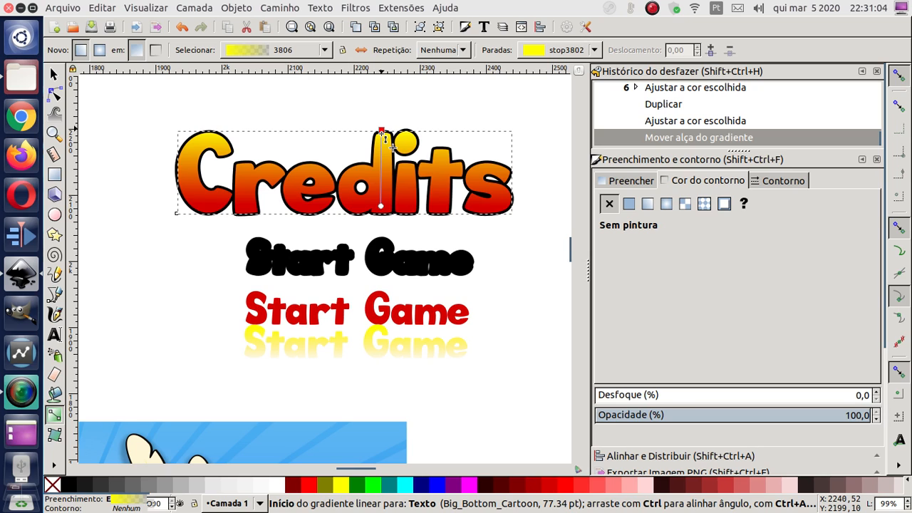
{"action": "left_click_drag", "start_coordinate": [382, 131], "coordinate": [382, 137]}
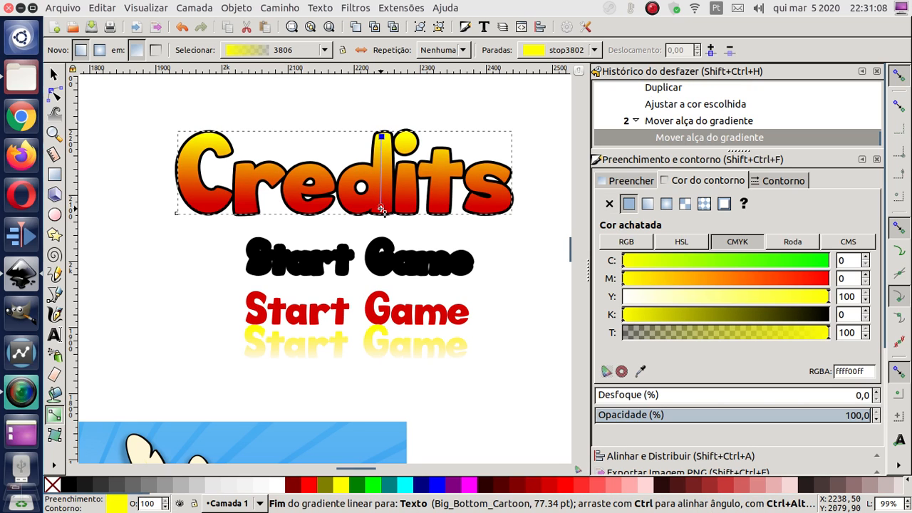
{"action": "left_click_drag", "start_coordinate": [381, 206], "coordinate": [382, 214]}
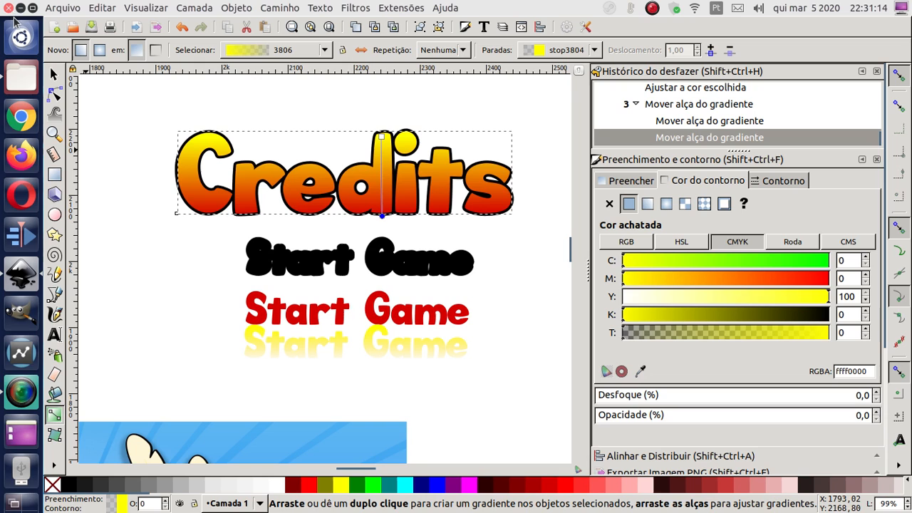
{"action": "left_click", "coordinate": [54, 74]}
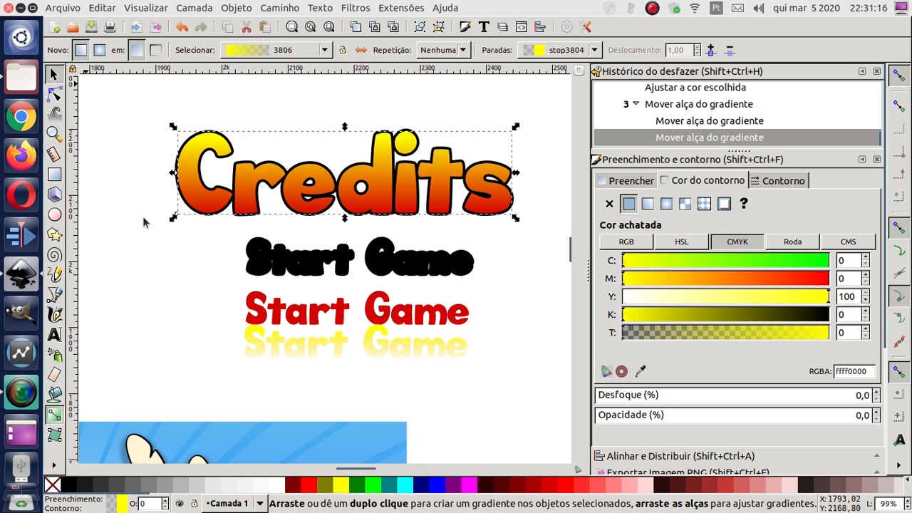
{"action": "left_click", "coordinate": [100, 199]}
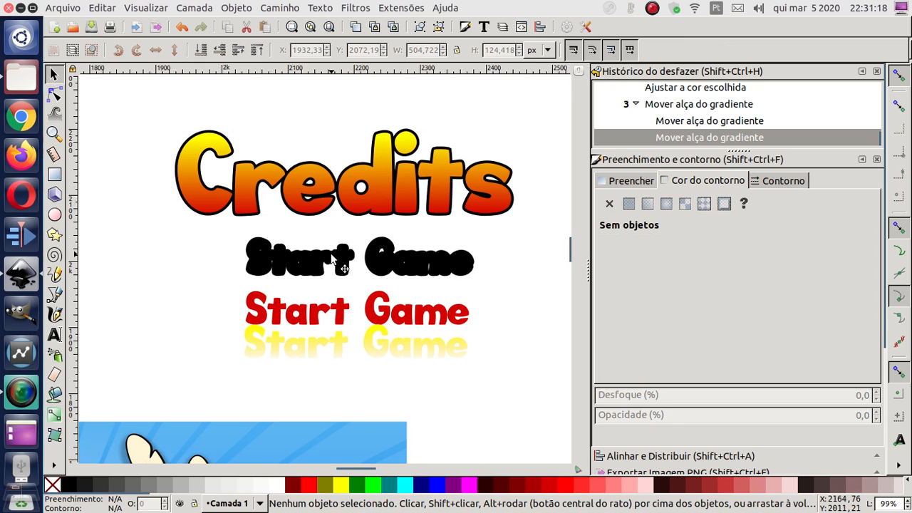
Centre the black, red and yellow Start Game layers on each other horizontally and vertically, relative to the first selected object
{"action": "left_click", "coordinate": [344, 268]}
{"action": "left_click", "coordinate": [367, 317], "text": "shift"}
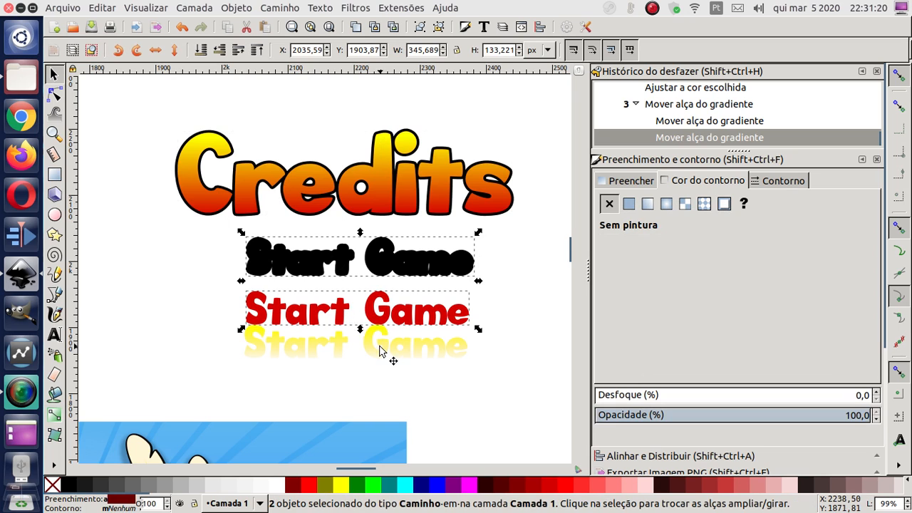
{"action": "left_click", "coordinate": [380, 349], "text": "shift"}
{"action": "left_click", "coordinate": [228, 8]}
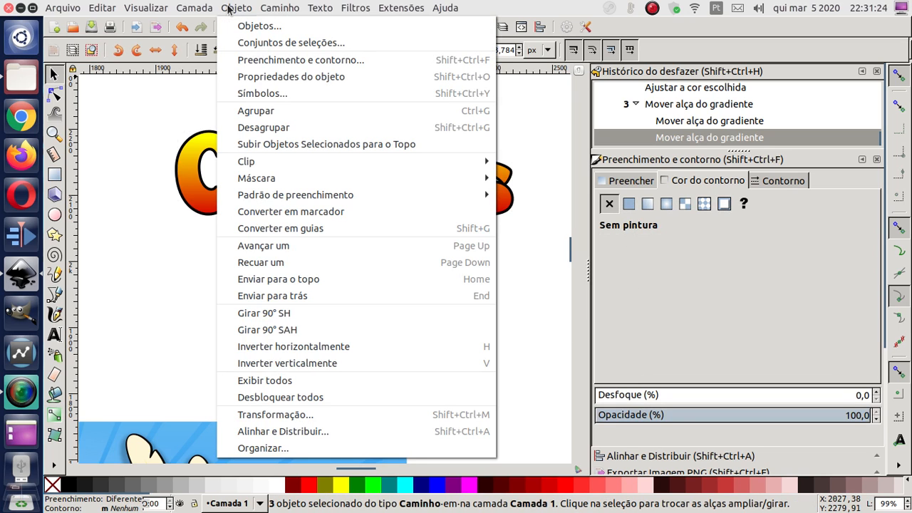
{"action": "mouse_move", "coordinate": [98, 9]}
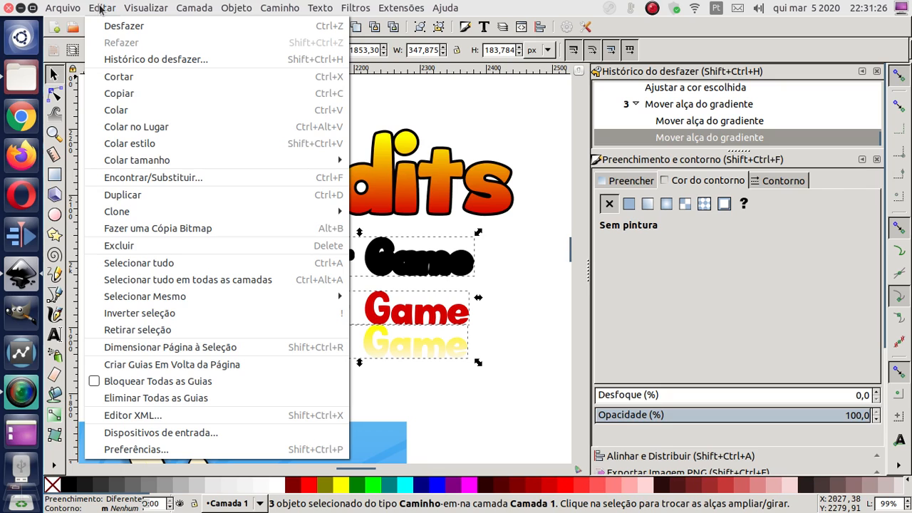
{"action": "mouse_move", "coordinate": [241, 7]}
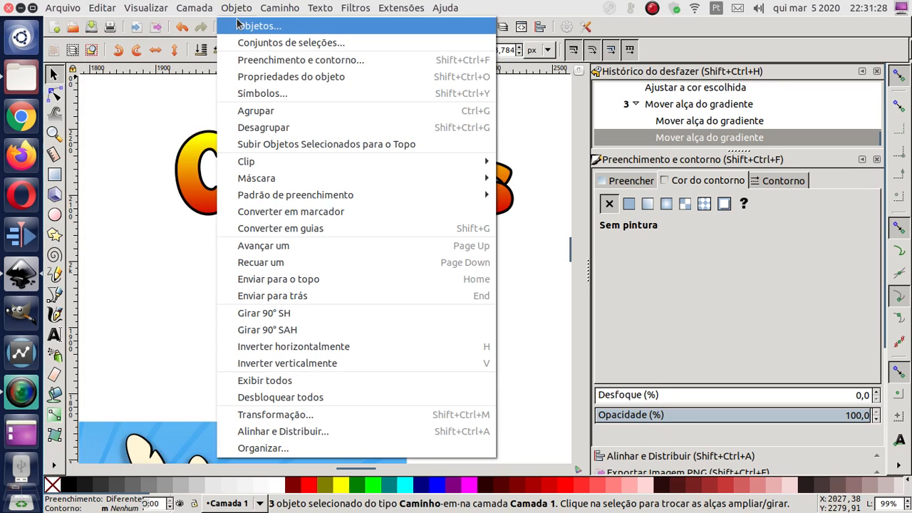
{"action": "mouse_move", "coordinate": [320, 171]}
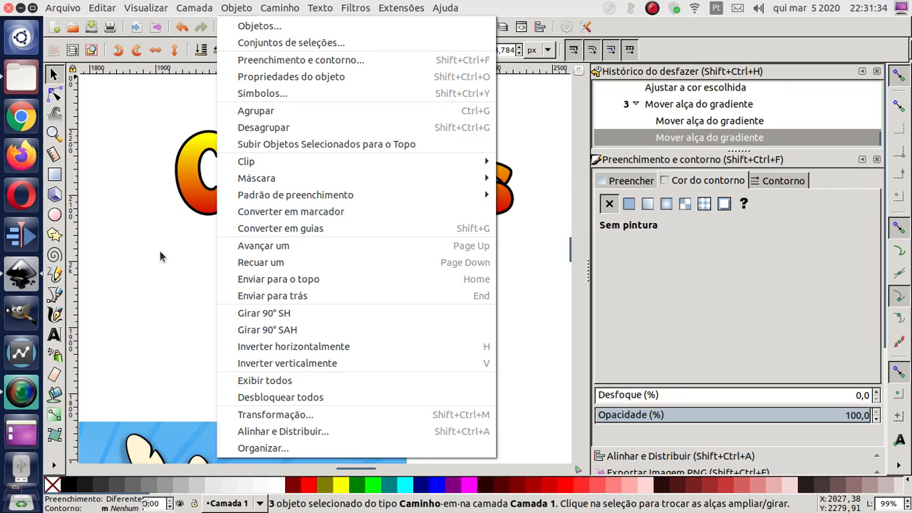
{"action": "left_click", "coordinate": [295, 433]}
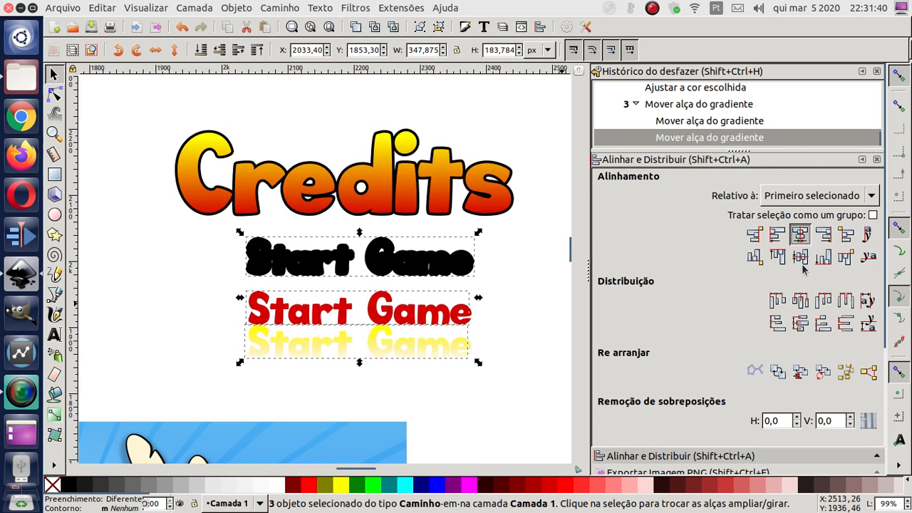
{"action": "left_click", "coordinate": [800, 234]}
{"action": "left_click", "coordinate": [801, 257]}
{"action": "left_click", "coordinate": [443, 341]}
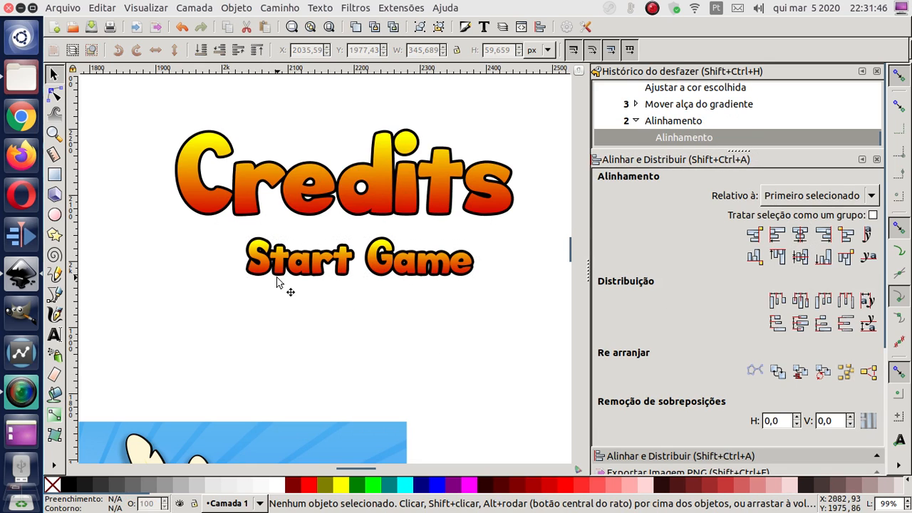
Set the stroke width of the black Credits text layer beneath the red and yellow copies to 12 px
{"action": "left_click", "coordinate": [374, 213]}
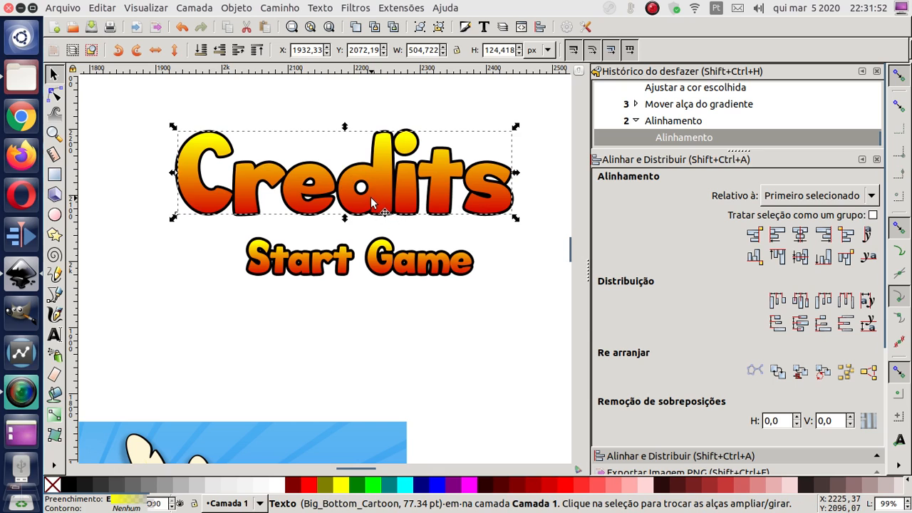
{"action": "left_click", "coordinate": [376, 191]}
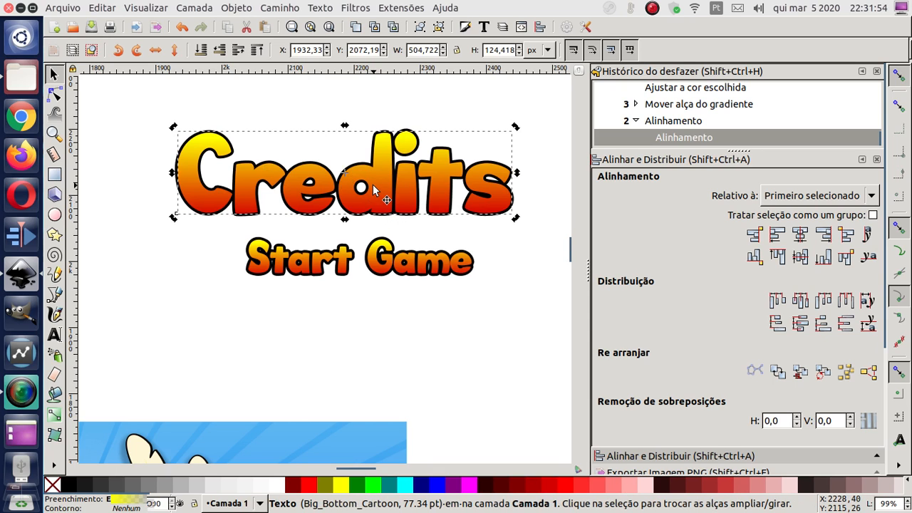
{"action": "key", "text": "shift"}
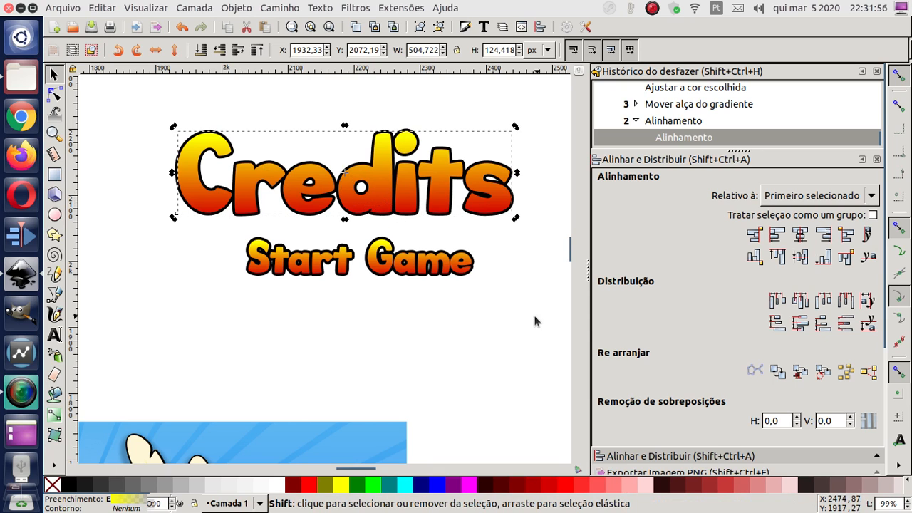
{"action": "key", "text": "Tab"}
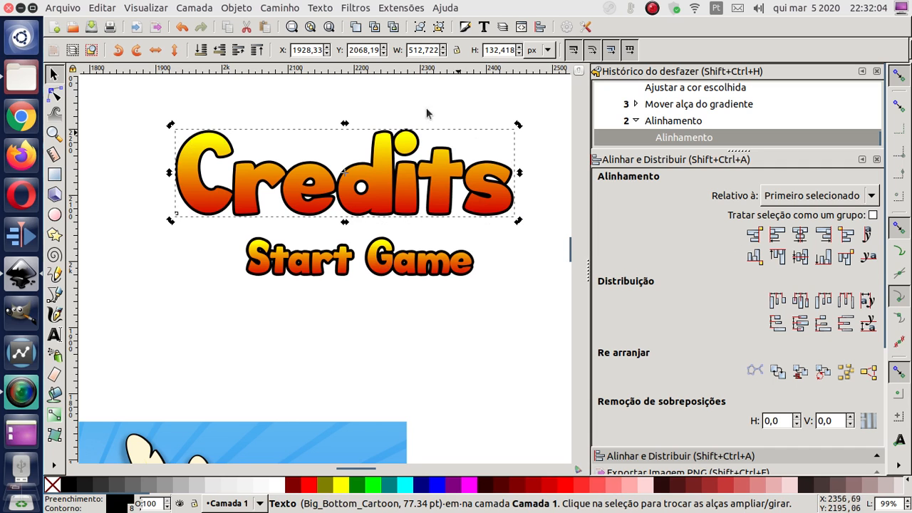
{"action": "left_click", "coordinate": [234, 13]}
{"action": "mouse_move", "coordinate": [202, 16]}
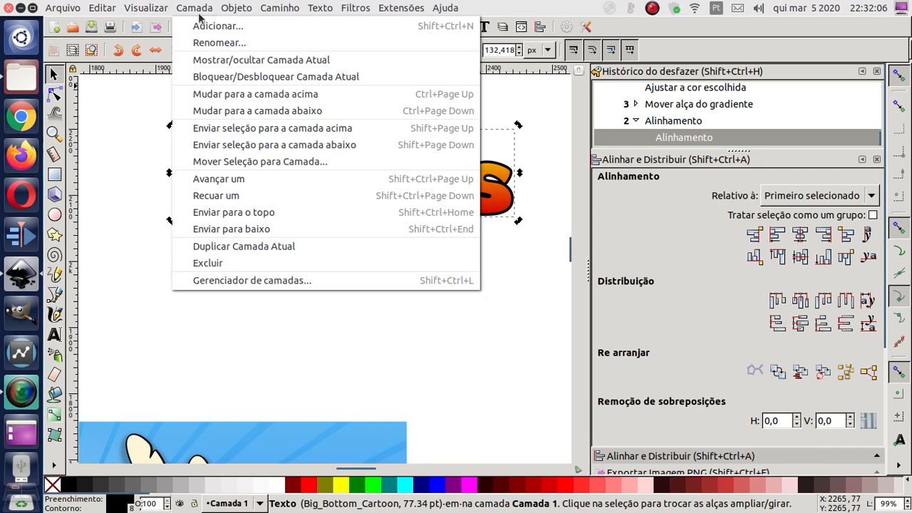
{"action": "mouse_move", "coordinate": [236, 13]}
{"action": "left_click", "coordinate": [264, 60]}
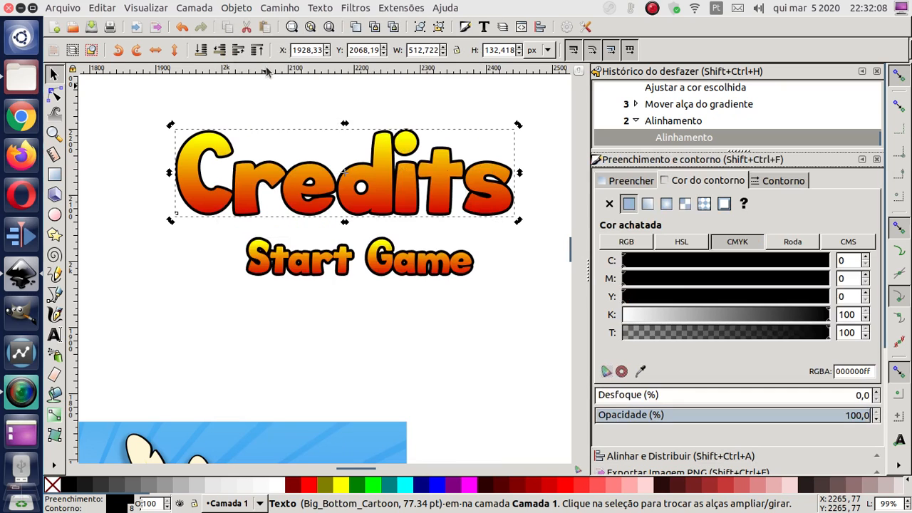
{"action": "left_click", "coordinate": [764, 186]}
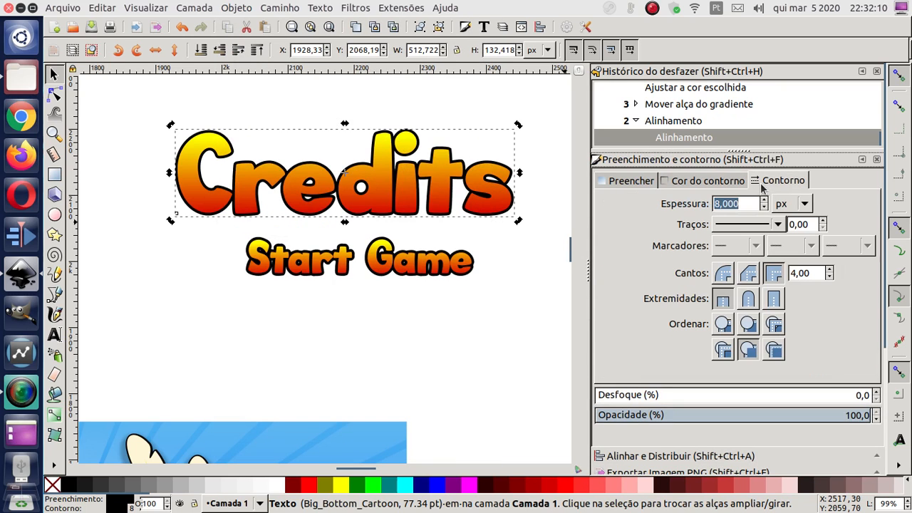
{"action": "left_click", "coordinate": [764, 202]}
{"action": "left_click", "coordinate": [764, 202]}
{"action": "left_click", "coordinate": [764, 201]}
{"action": "left_click", "coordinate": [764, 202]}
{"action": "left_click", "coordinate": [764, 201]}
{"action": "left_click", "coordinate": [762, 201]}
{"action": "left_click", "coordinate": [761, 201]}
{"action": "left_click", "coordinate": [762, 202]}
{"action": "left_click", "coordinate": [762, 201]}
{"action": "left_click", "coordinate": [762, 202]}
{"action": "left_click", "coordinate": [761, 202]}
{"action": "left_click", "coordinate": [762, 201]}
{"action": "left_click", "coordinate": [762, 202]}
{"action": "left_click", "coordinate": [761, 202]}
{"action": "left_click", "coordinate": [762, 201]}
{"action": "left_click", "coordinate": [762, 201]}
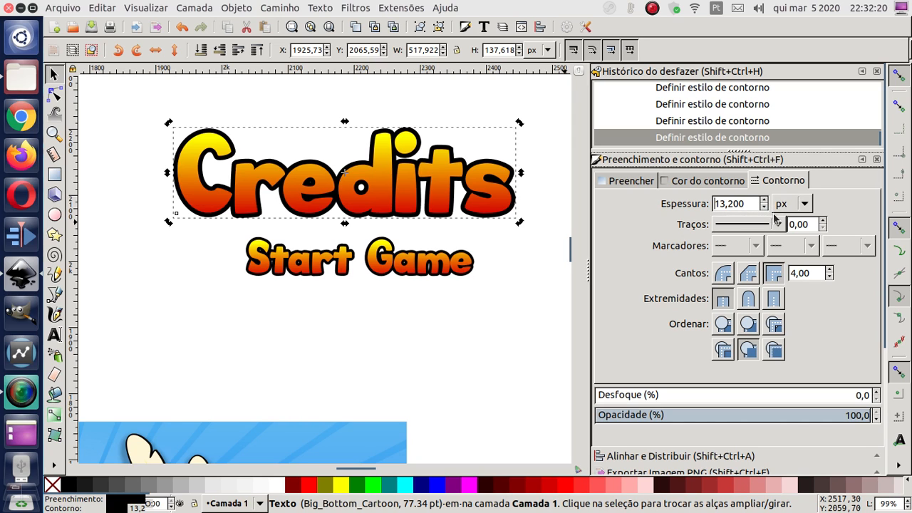
{"action": "left_click", "coordinate": [762, 208]}
{"action": "left_click", "coordinate": [762, 208]}
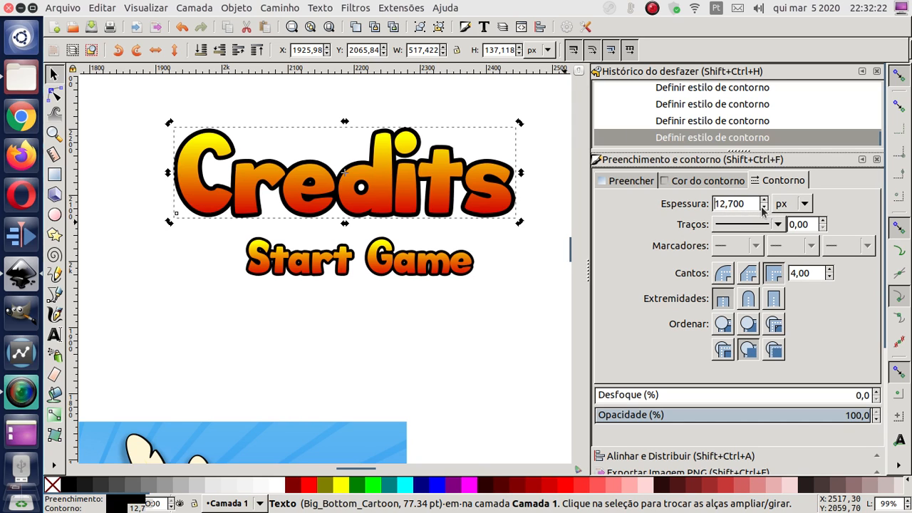
{"action": "double_click", "coordinate": [742, 204]}
{"action": "type", "text": "12"}
{"action": "key", "text": "Return"}
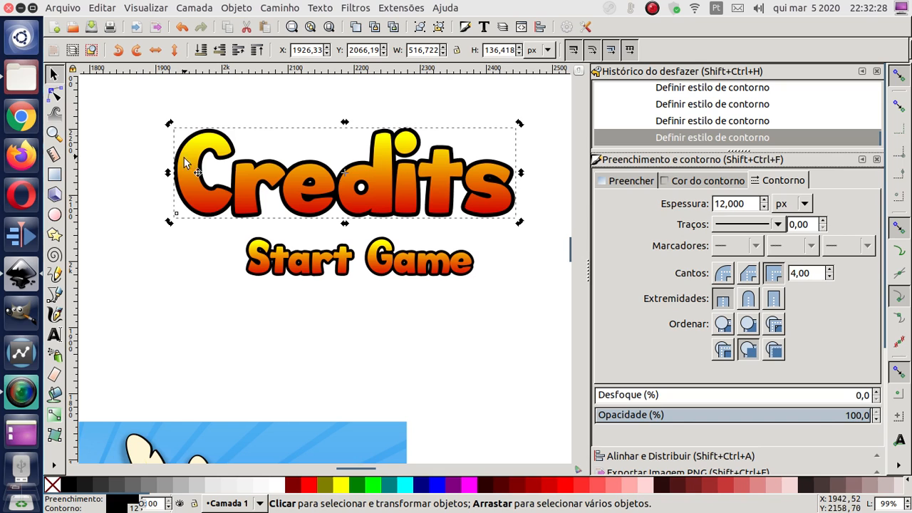
Group the black, red and yellow Credits text layers, then clear the selection
{"action": "left_click", "coordinate": [125, 104]}
{"action": "mouse_move", "coordinate": [126, 100]}
{"action": "left_mouse_down"}
{"action": "mouse_move", "coordinate": [553, 222]}
{"action": "mouse_move", "coordinate": [552, 244]}
{"action": "left_mouse_up"}
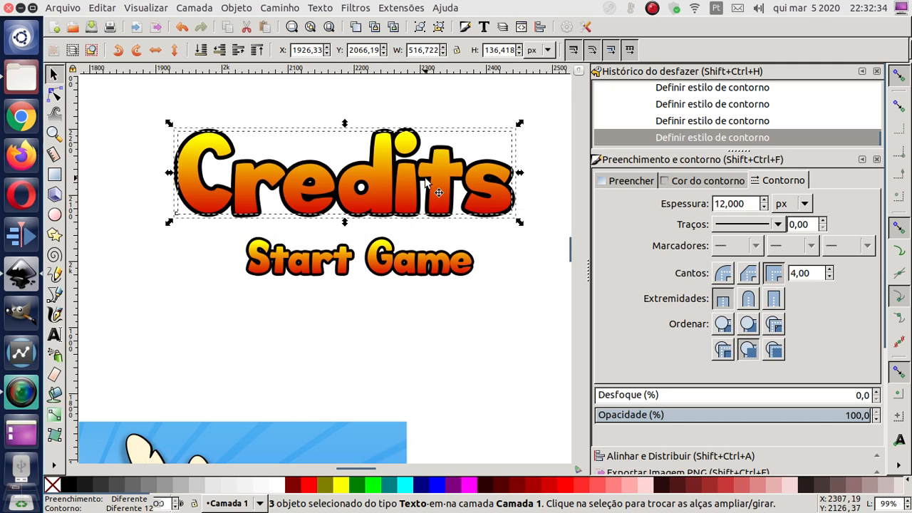
{"action": "right_click", "coordinate": [383, 205]}
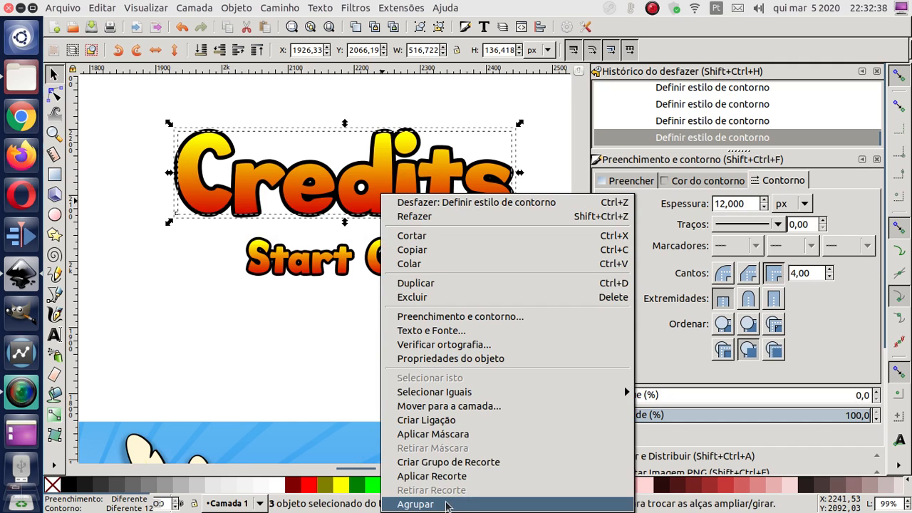
{"action": "left_click", "coordinate": [448, 505]}
{"action": "left_click", "coordinate": [502, 251]}
Scale the Credits group down proportionally to about 291 by 77 px, keeping its upper-left corner in place
{"action": "left_click", "coordinate": [432, 158]}
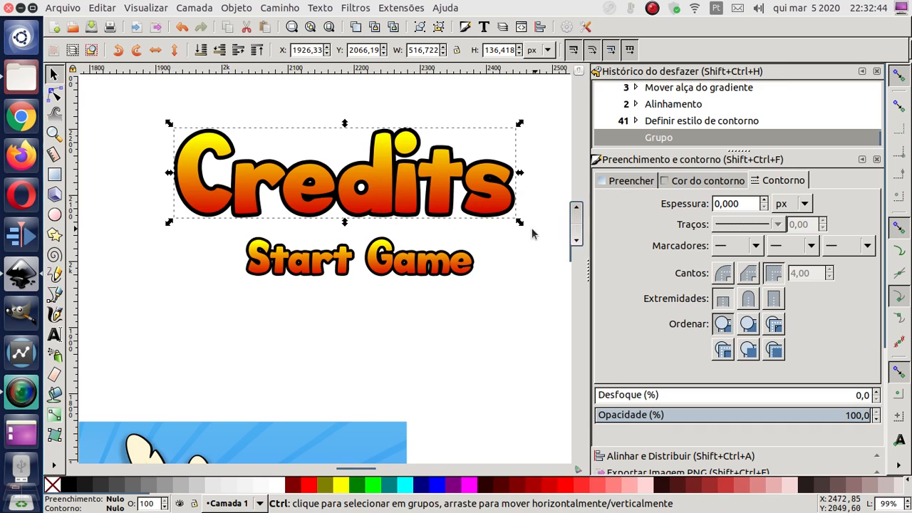
{"action": "left_click_drag", "start_coordinate": [520, 222], "coordinate": [371, 200]}
{"action": "left_click", "coordinate": [419, 207]}
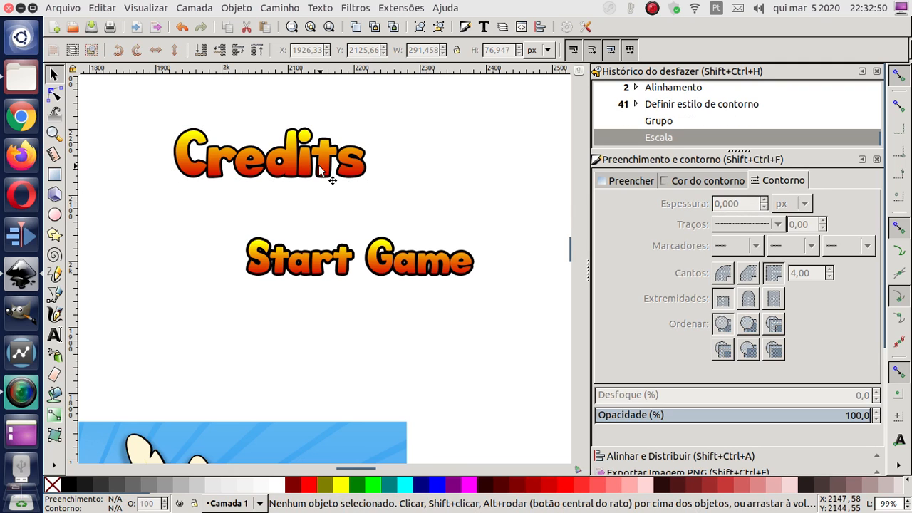
Group all the layers of the Start Game lettering and clear the selection
{"action": "left_click", "coordinate": [376, 271]}
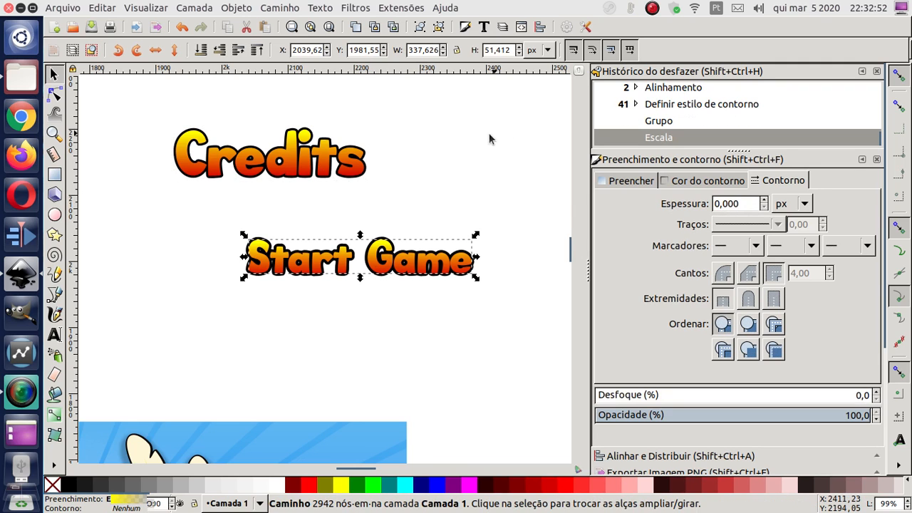
{"action": "left_click", "coordinate": [529, 312]}
{"action": "left_click_drag", "start_coordinate": [531, 311], "coordinate": [147, 210]}
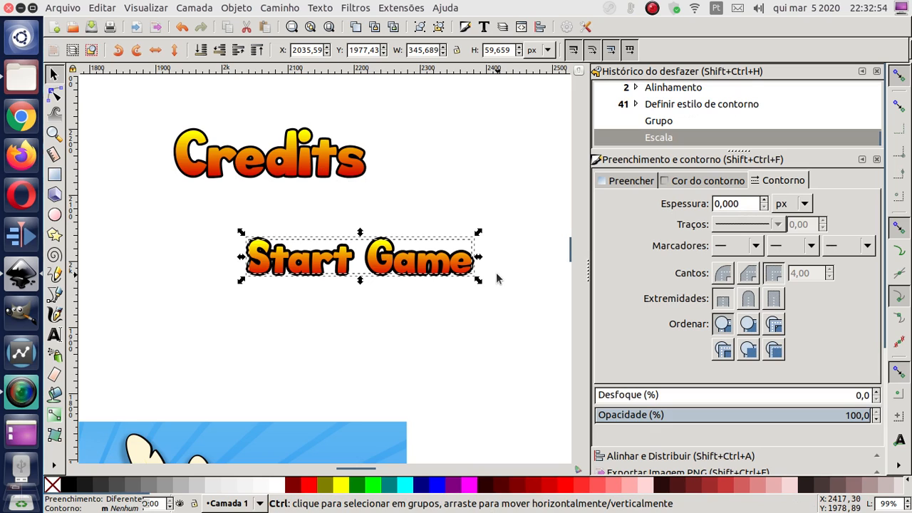
{"action": "key", "text": "ctrl+g"}
{"action": "left_click", "coordinate": [417, 195]}
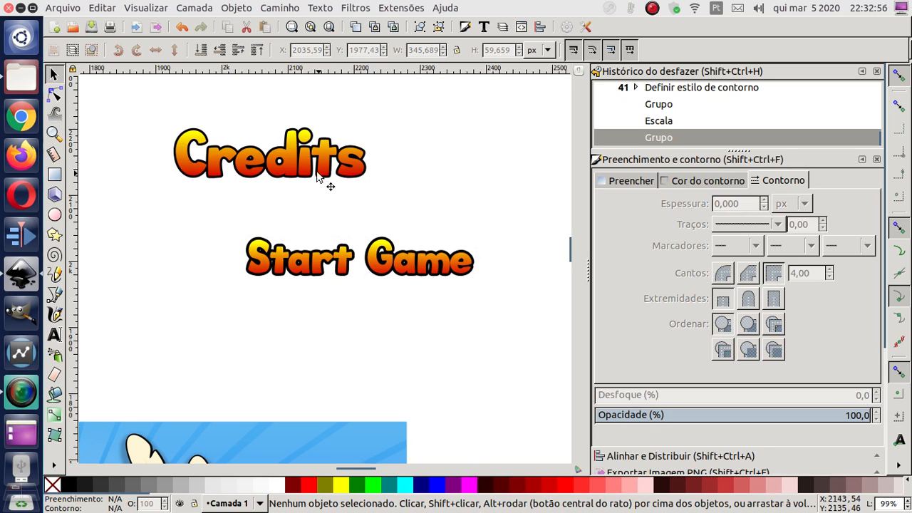
Move the Credits group to about X 2054, Y 2116 px so it sits roughly centred above Start Game, and keep it selected
{"action": "left_click", "coordinate": [322, 177]}
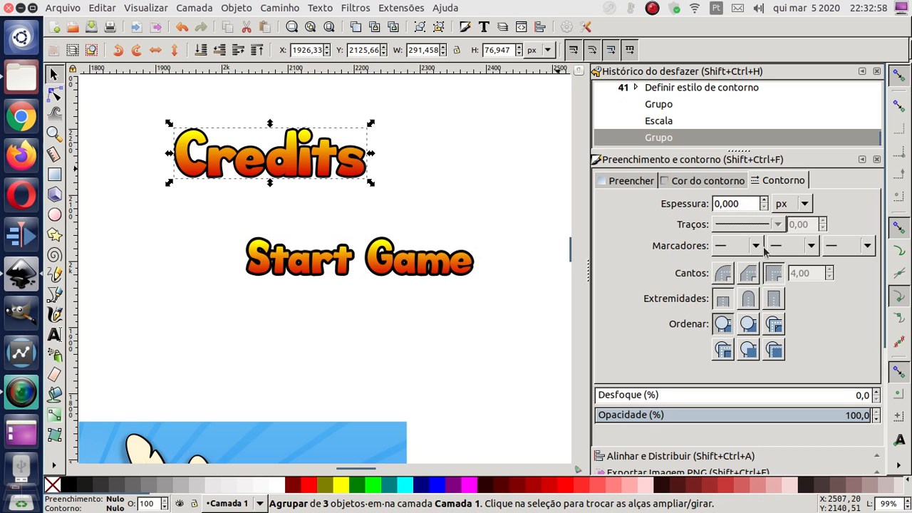
{"action": "left_click", "coordinate": [465, 189]}
{"action": "left_click", "coordinate": [333, 171]}
{"action": "mouse_move", "coordinate": [418, 157]}
{"action": "left_mouse_down"}
{"action": "mouse_move", "coordinate": [399, 278]}
{"action": "mouse_move", "coordinate": [299, 387]}
{"action": "mouse_move", "coordinate": [287, 204]}
{"action": "mouse_move", "coordinate": [360, 176]}
{"action": "mouse_move", "coordinate": [349, 179]}
{"action": "left_mouse_up"}
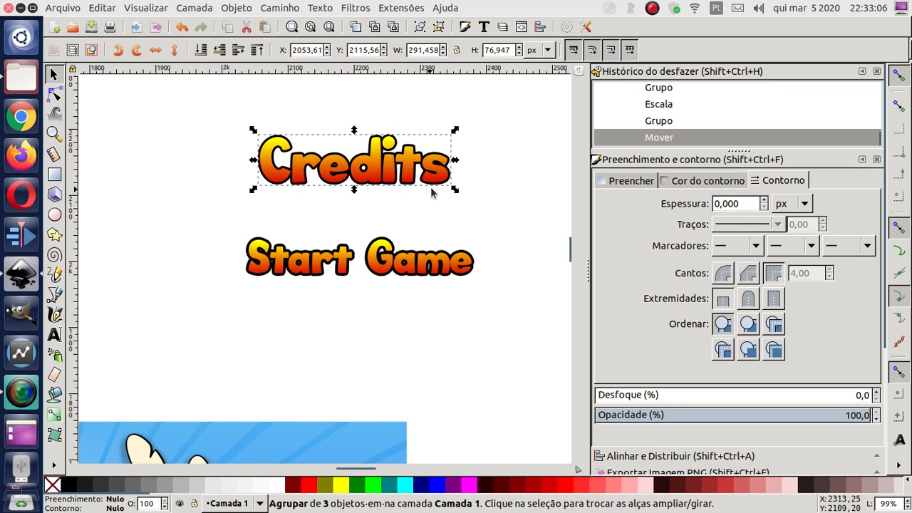
{"action": "left_click", "coordinate": [420, 192]}
{"action": "left_click", "coordinate": [416, 179]}
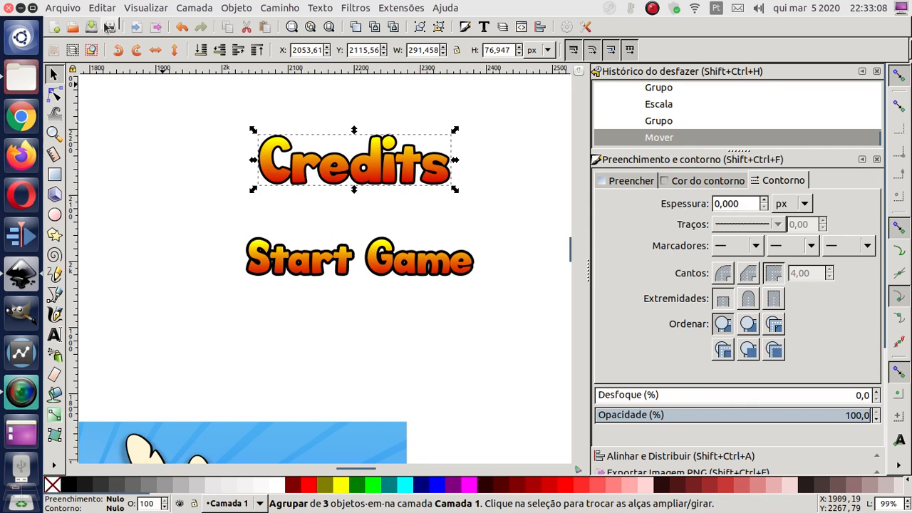
Set up a PNG export of the selected Credits group with the file name ButtonCredits.png on the Desktop
{"action": "left_click", "coordinate": [65, 8]}
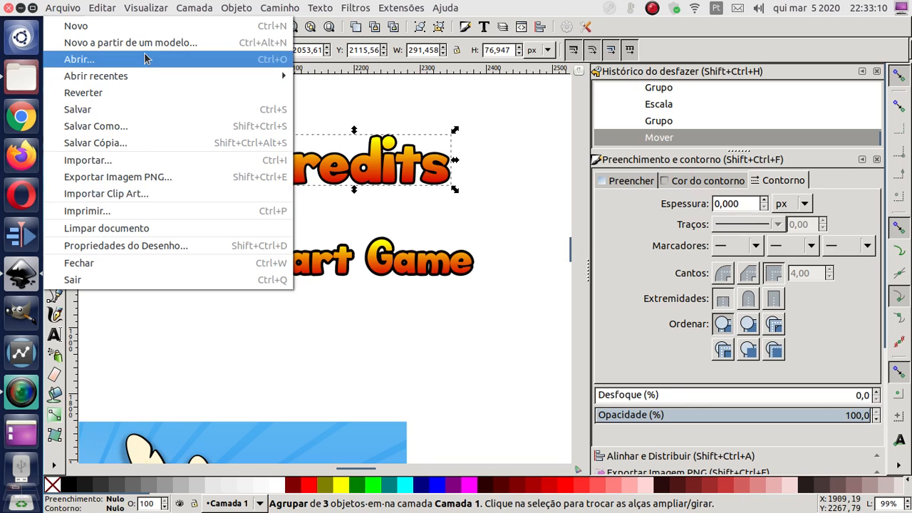
{"action": "left_click", "coordinate": [144, 180]}
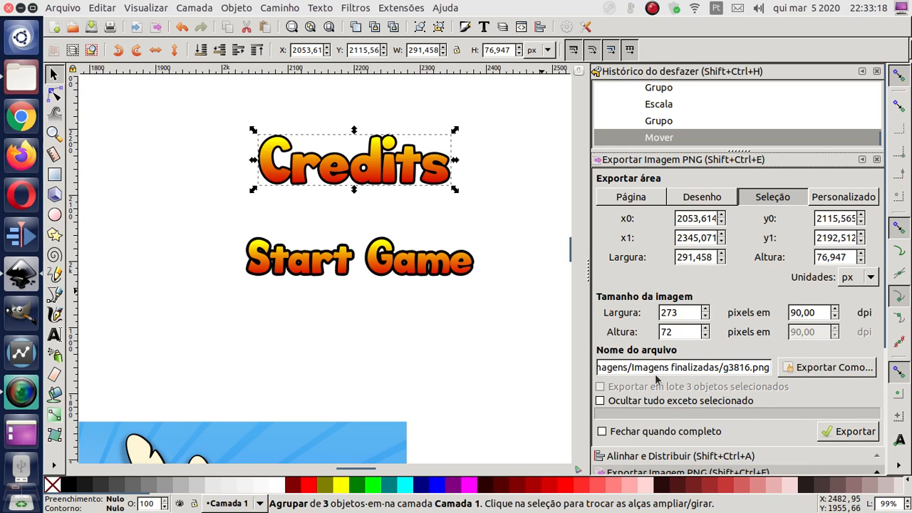
{"action": "triple_click", "coordinate": [737, 368]}
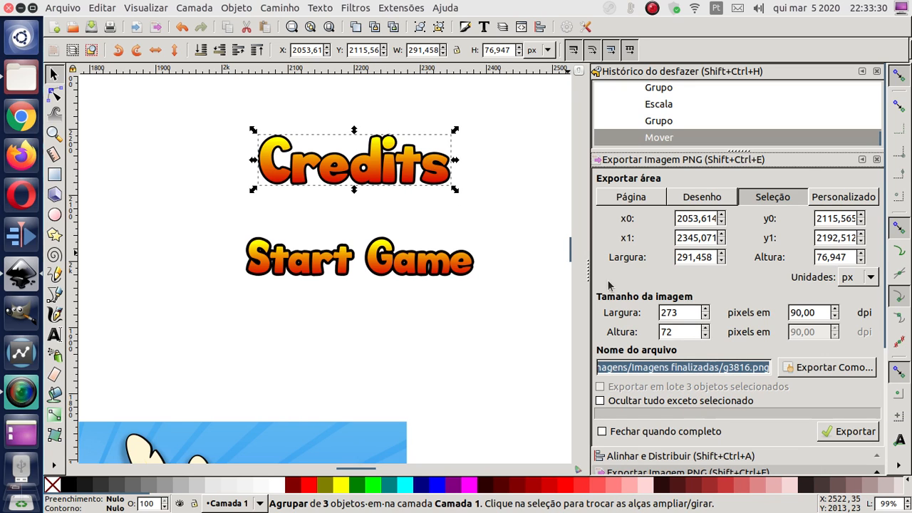
{"action": "left_click", "coordinate": [819, 370]}
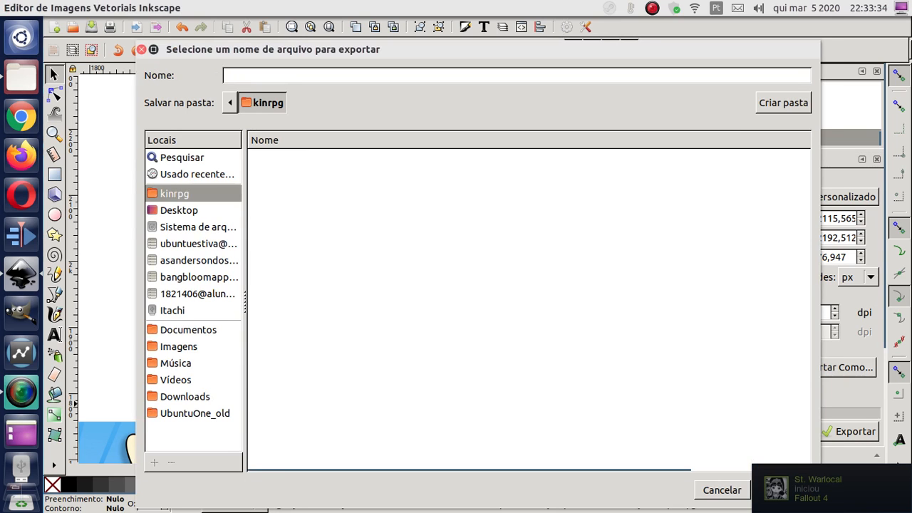
{"action": "left_click", "coordinate": [199, 211]}
{"action": "left_click", "coordinate": [323, 77]}
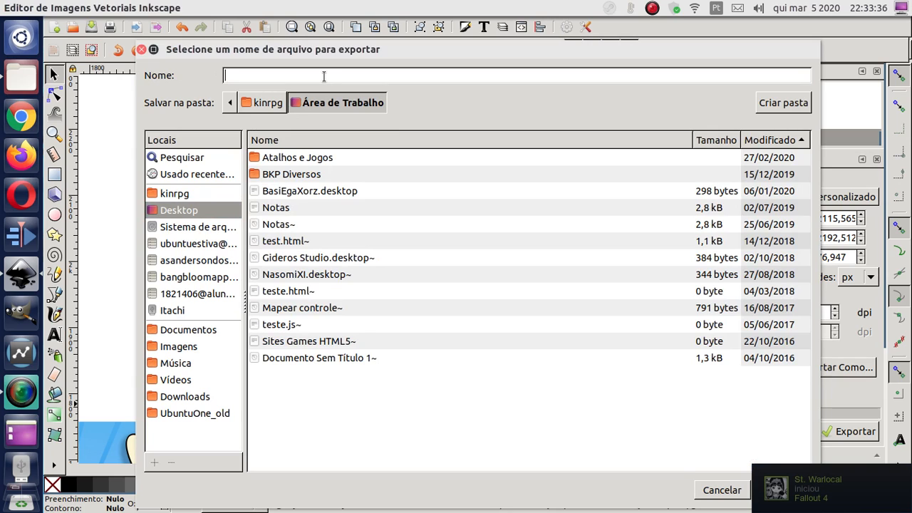
{"action": "type", "text": "Teste"}
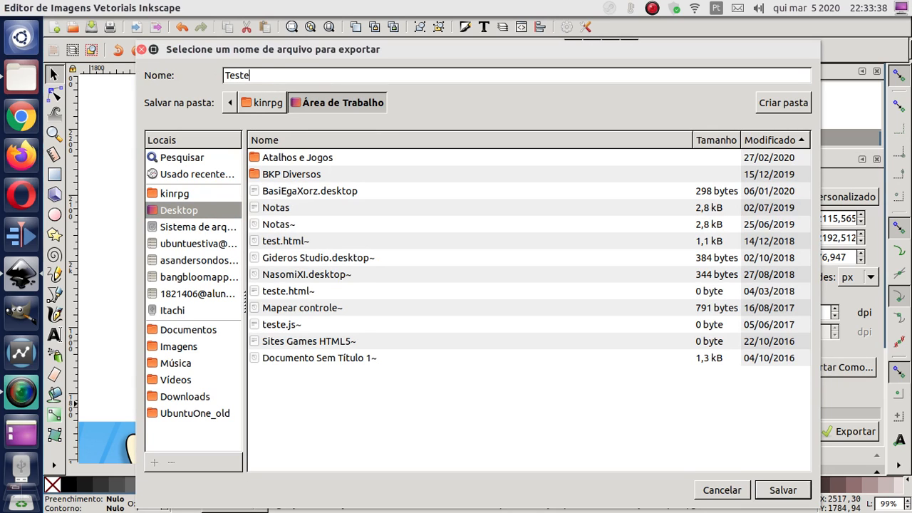
{"action": "type", "text": ".png"}
{"action": "key", "text": "Left"}
{"action": "key", "text": "Left"}
{"action": "key", "text": "shift+Home"}
{"action": "type", "text": "Bq"}
{"action": "key", "text": "BackSpace"}
{"action": "type", "text": "uttonCredits"}
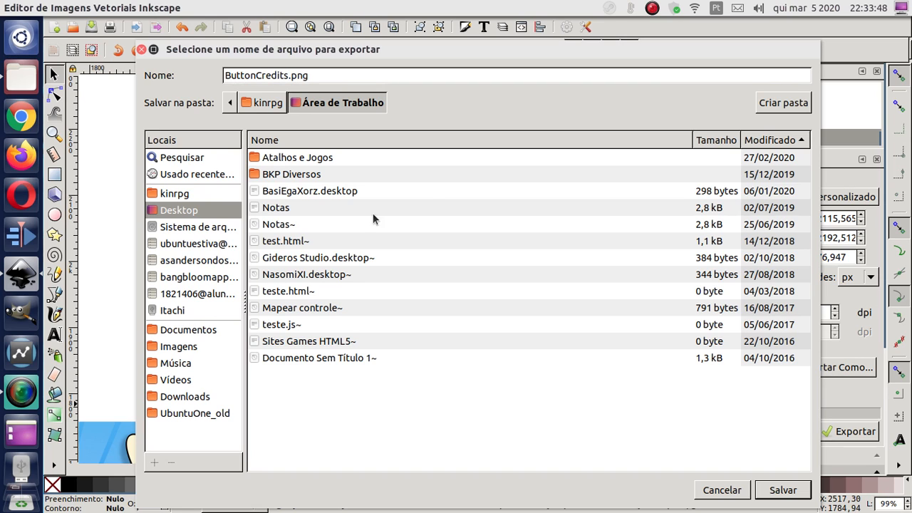
{"action": "left_click", "coordinate": [781, 491]}
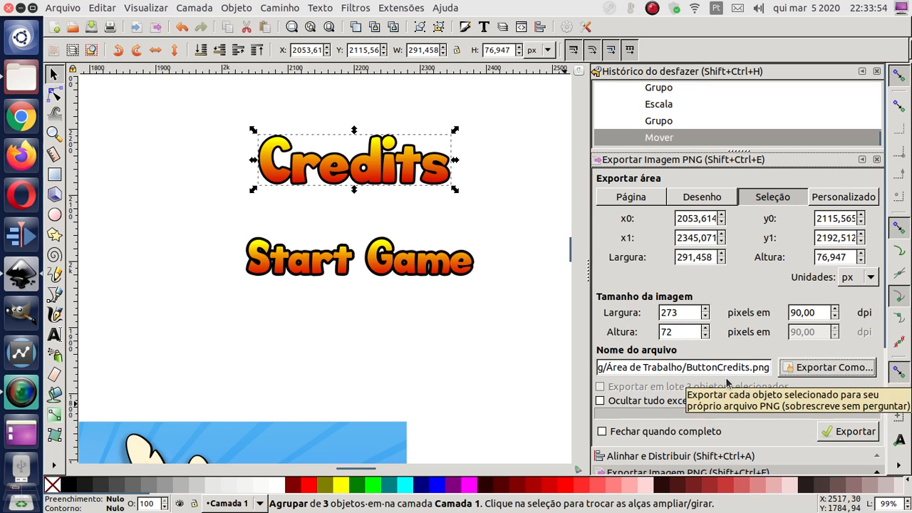
Set the exported image's width to 256 pixels, with the height following proportionally
{"action": "double_click", "coordinate": [658, 312]}
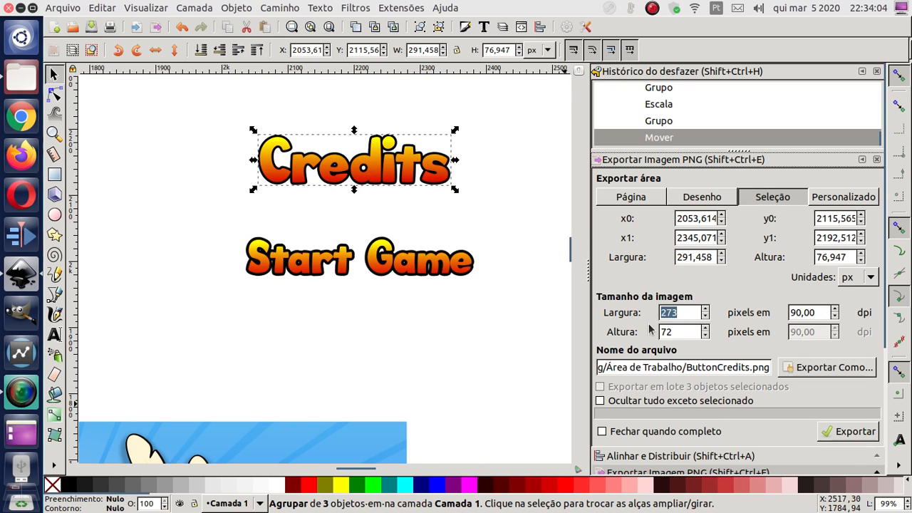
{"action": "left_click", "coordinate": [817, 314]}
{"action": "type", "text": "56"}
{"action": "left_click", "coordinate": [685, 312]}
{"action": "double_click", "coordinate": [686, 312]}
{"action": "type", "text": "256"}
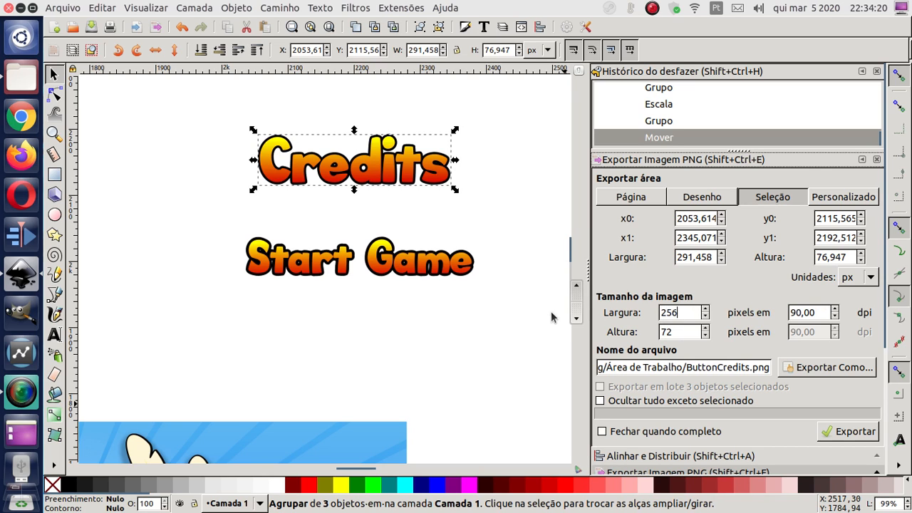
{"action": "left_click", "coordinate": [685, 329]}
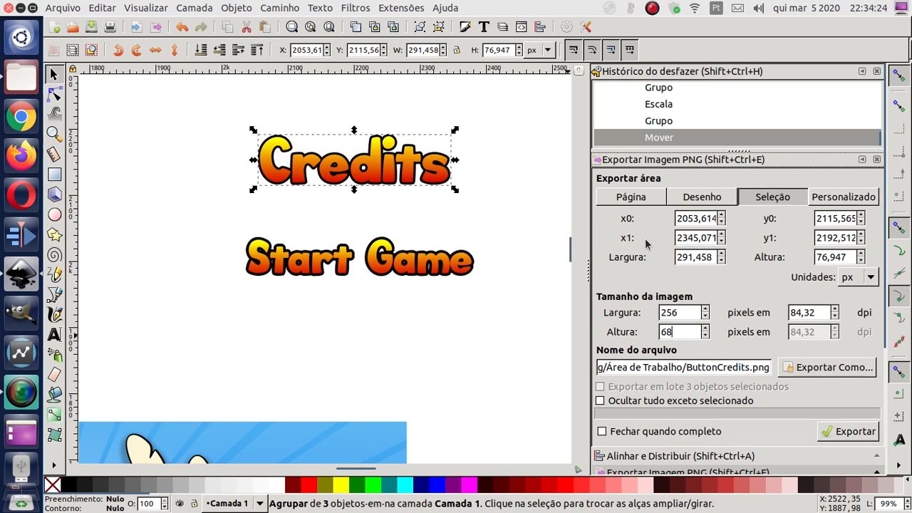
Hide everything except the selected Credits group in the export and export the PNG
{"action": "left_click", "coordinate": [665, 404]}
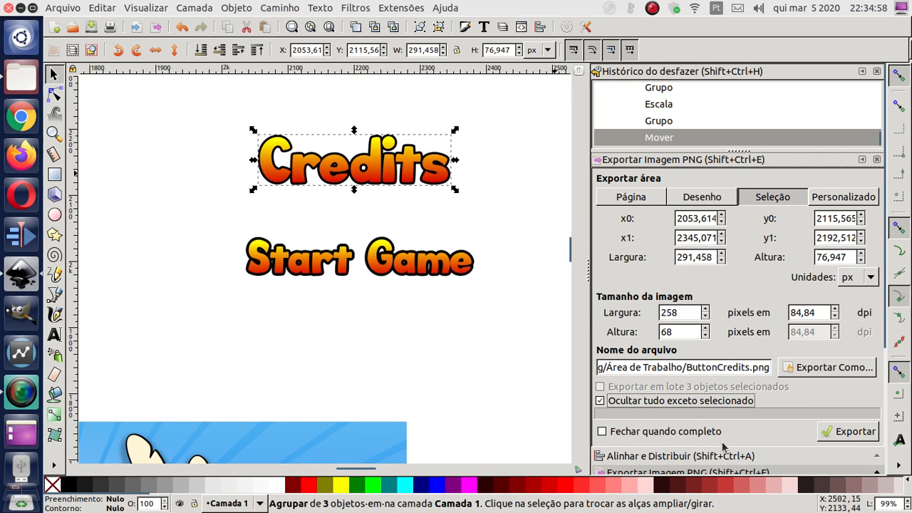
{"action": "left_click", "coordinate": [848, 432]}
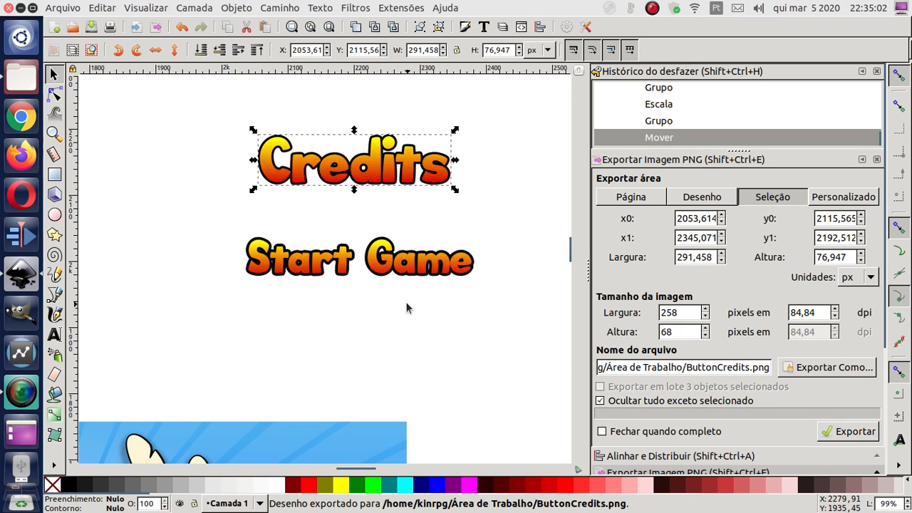
Show the desktop and open the exported ButtonCredits.png to check it
{"action": "key", "text": "super+d"}
{"action": "left_click", "coordinate": [95, 280]}
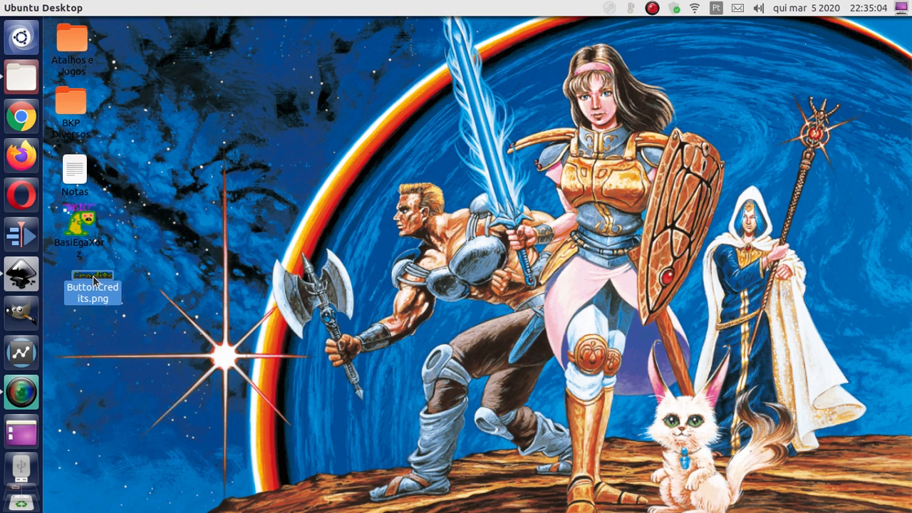
{"action": "double_click", "coordinate": [94, 280]}
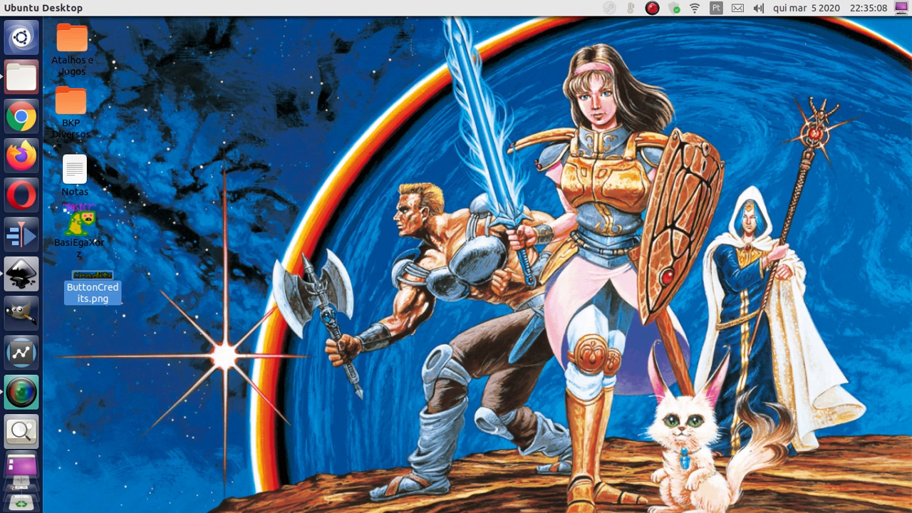
Examine the exported ButtonCredits.png at different magnifications and close the image viewer
{"action": "scroll", "coordinate": [470, 303], "scroll_direction": "up", "scroll_amount": 6}
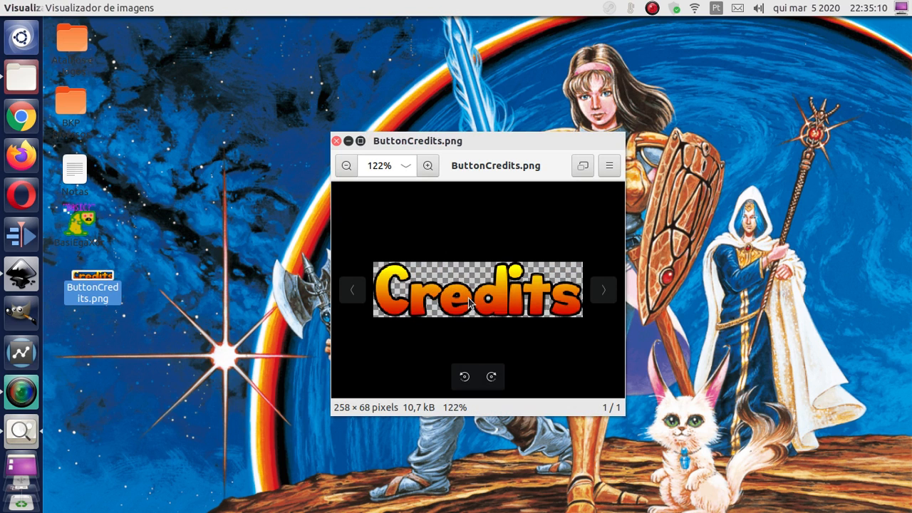
{"action": "scroll", "coordinate": [470, 303], "scroll_direction": "down", "scroll_amount": 3}
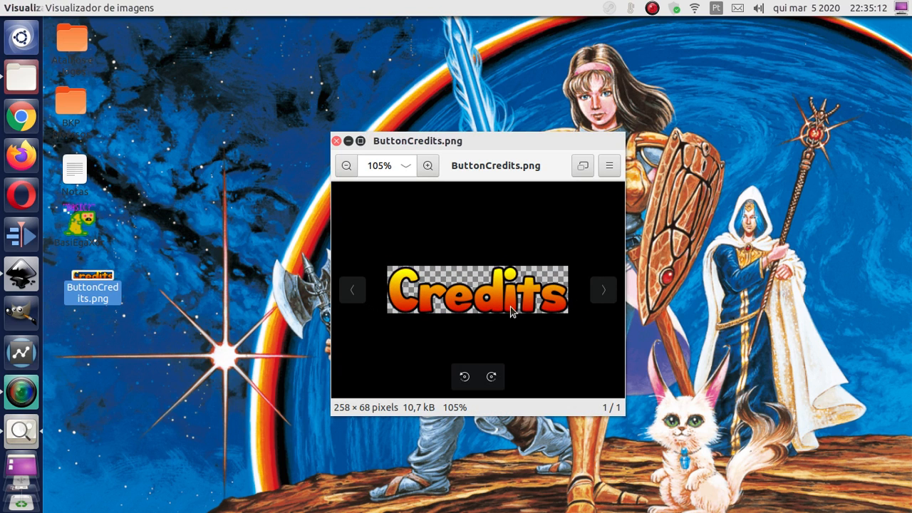
{"action": "left_click", "coordinate": [337, 141]}
Switch back to Inkscape and save the drawing with the Credits and Start Game lettering under its existing file name
{"action": "left_click", "coordinate": [21, 274]}
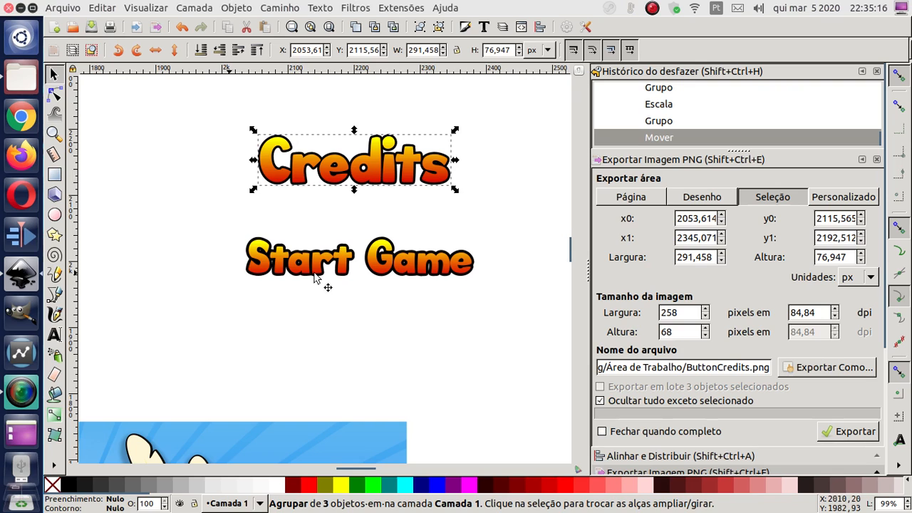
{"action": "left_click", "coordinate": [62, 8]}
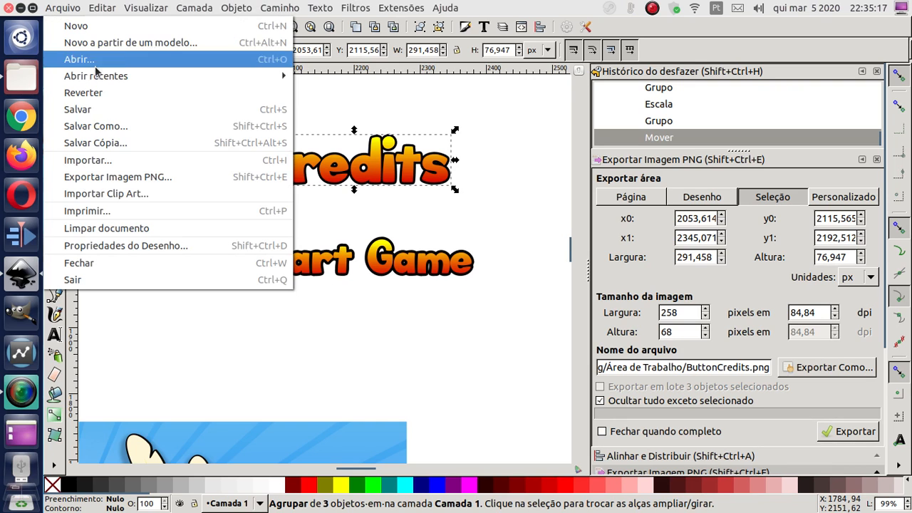
{"action": "left_click", "coordinate": [121, 110]}
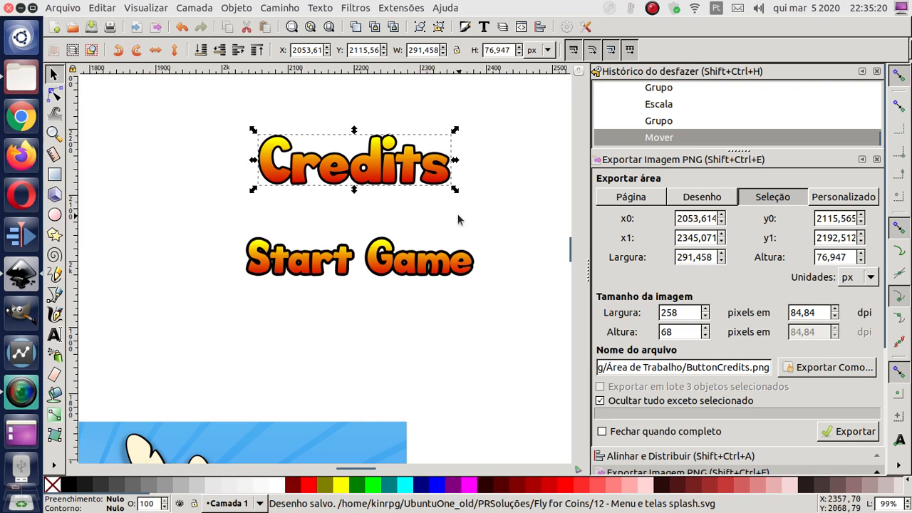
{"action": "left_click", "coordinate": [653, 8]}
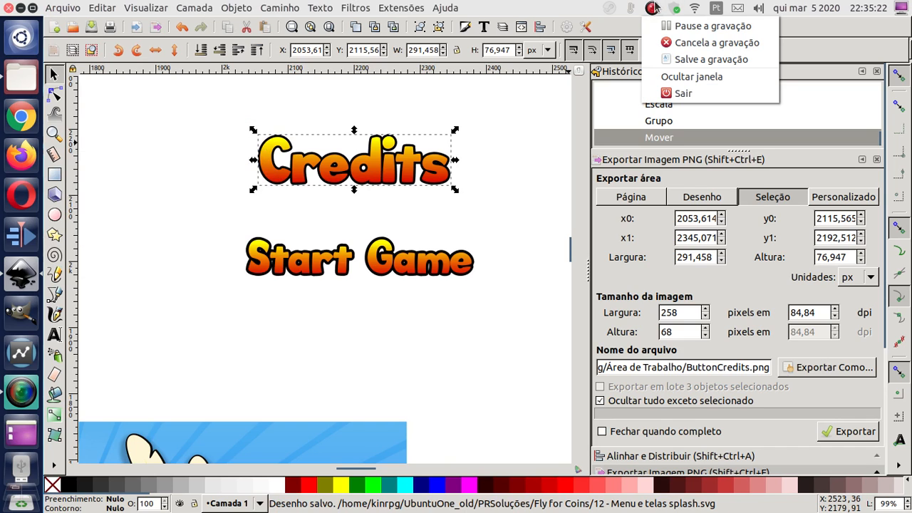